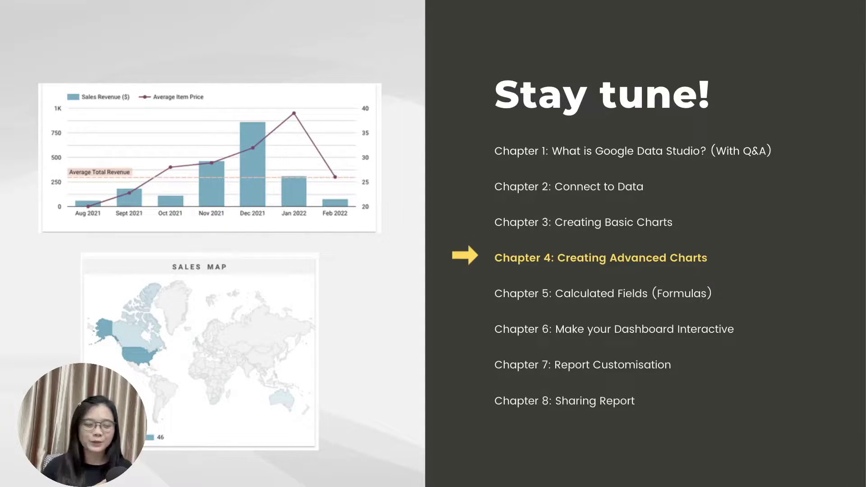
Step: Advance past the course slide to reach the Data Studio home page
key("Right")
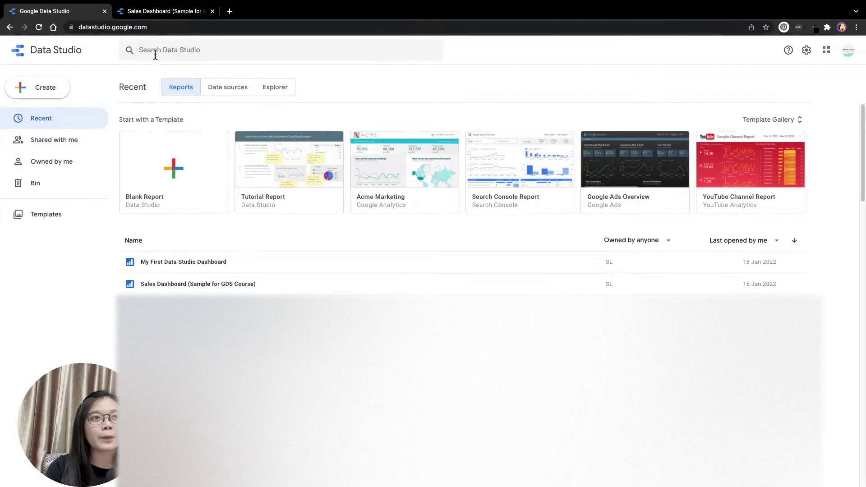
Step: Search Data Studio for 'sales' and open Sales Dashboard (Sample for GDS Course)
left_click(142, 49)
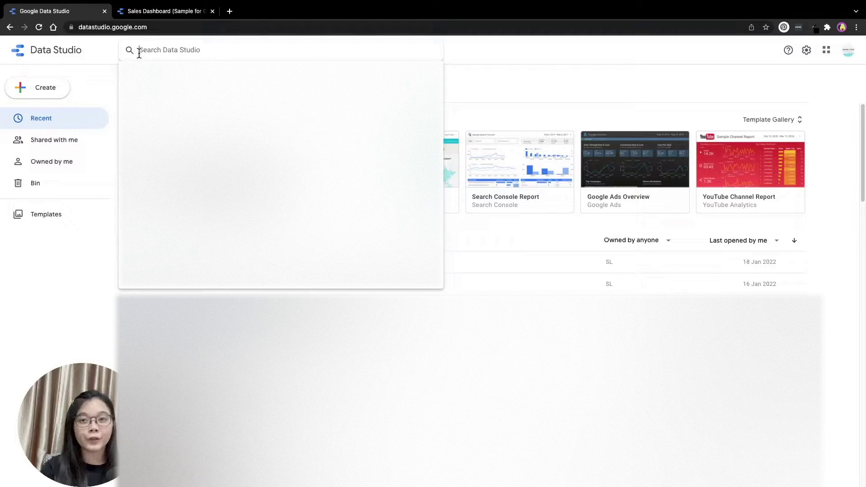
type("sales")
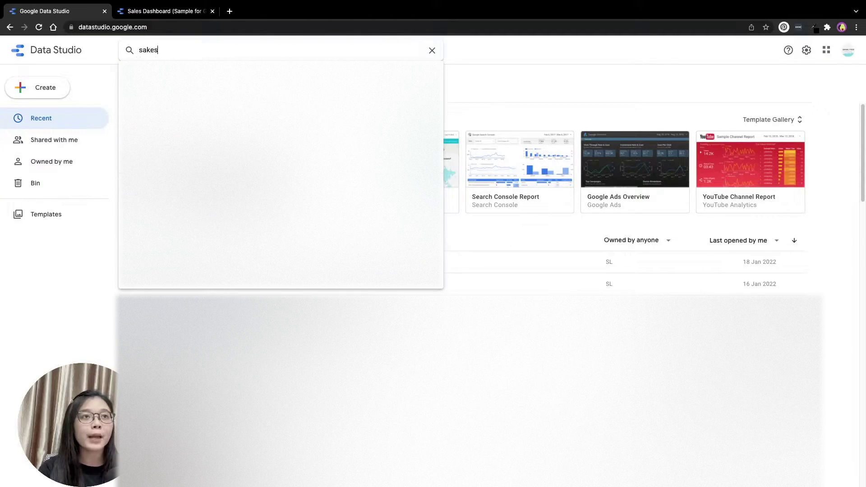
key("BackSpace")
key("BackSpace")
key("BackSpace")
type("les")
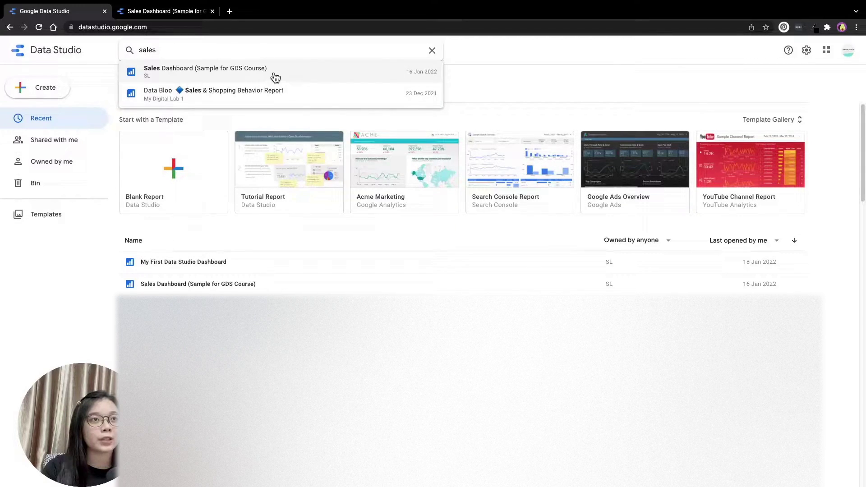
left_click(153, 74)
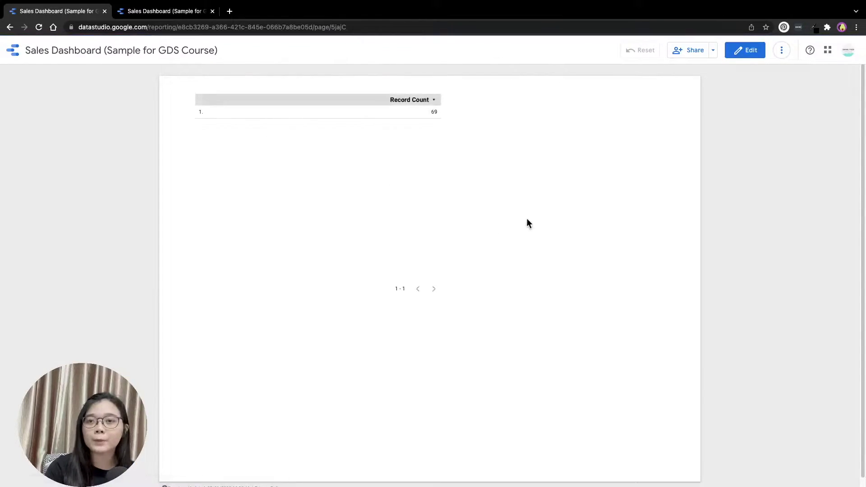
Step: Close the duplicate report tab, highlight and clear a table row, then enter edit mode
left_click(212, 10)
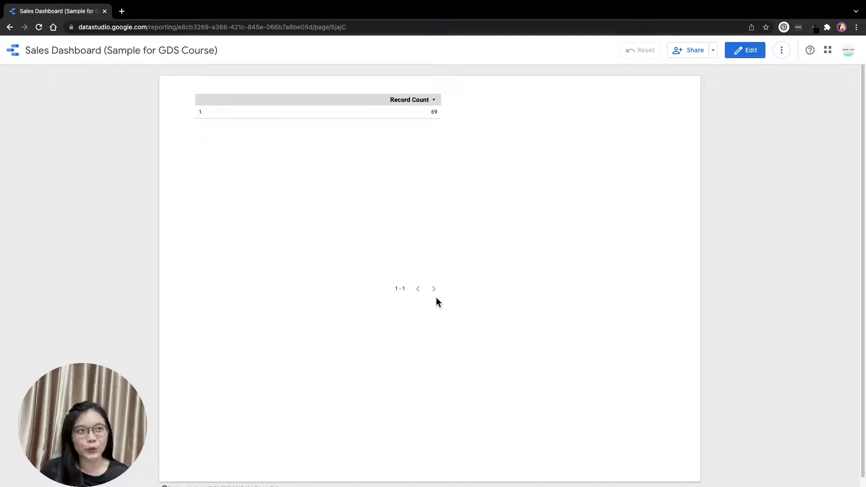
mouse_move(318, 109)
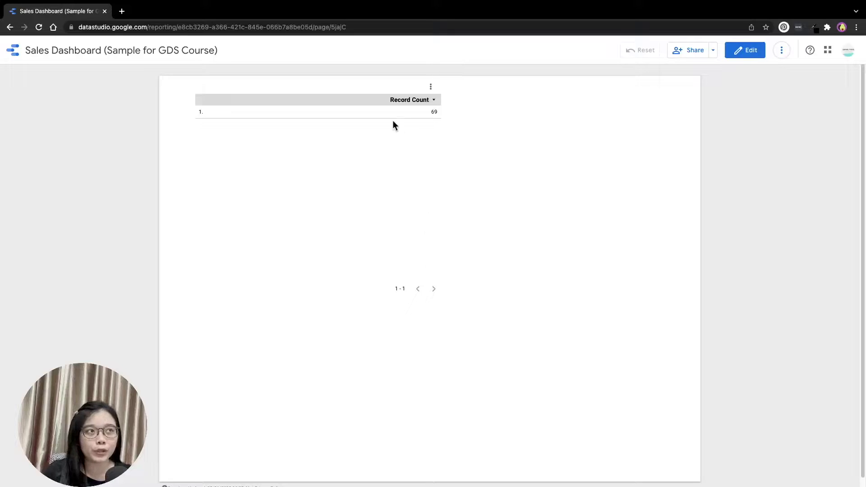
left_click(323, 110)
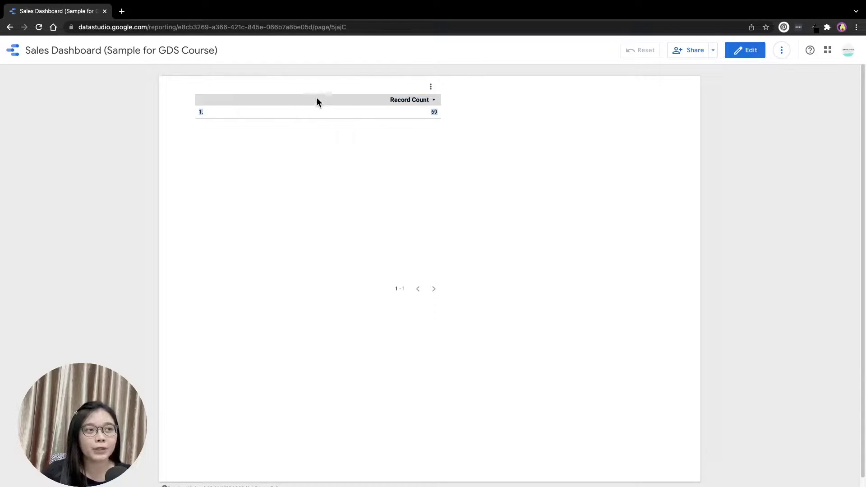
left_click(439, 95)
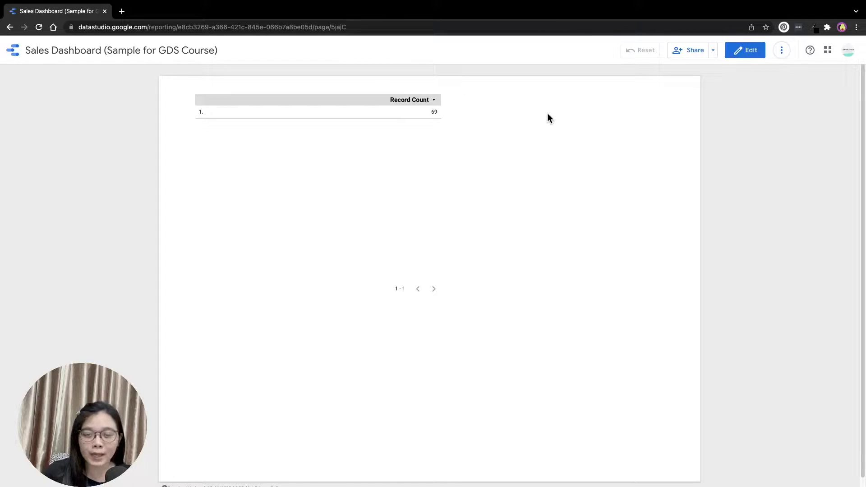
left_click(741, 54)
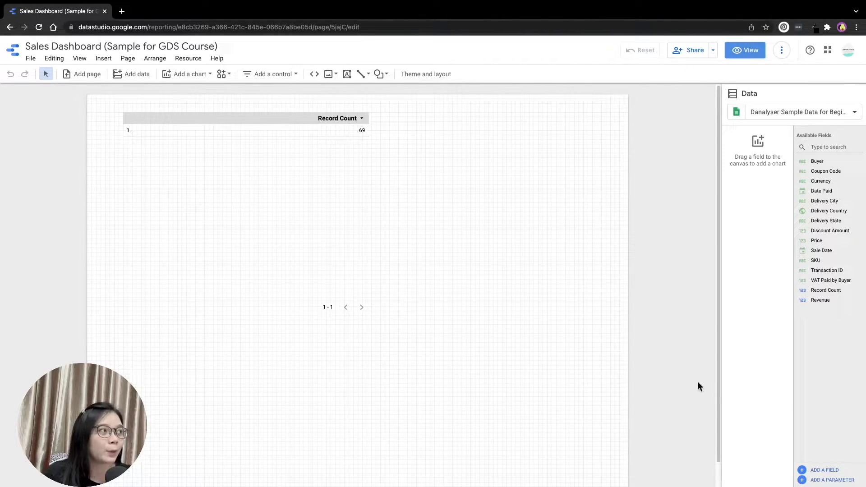
Step: Drag the Record Count table, undo the move, and bring up the report's sharing settings
mouse_move(259, 221)
left_mouse_down()
mouse_move(424, 238)
mouse_move(246, 257)
left_mouse_up()
key("ctrl+z")
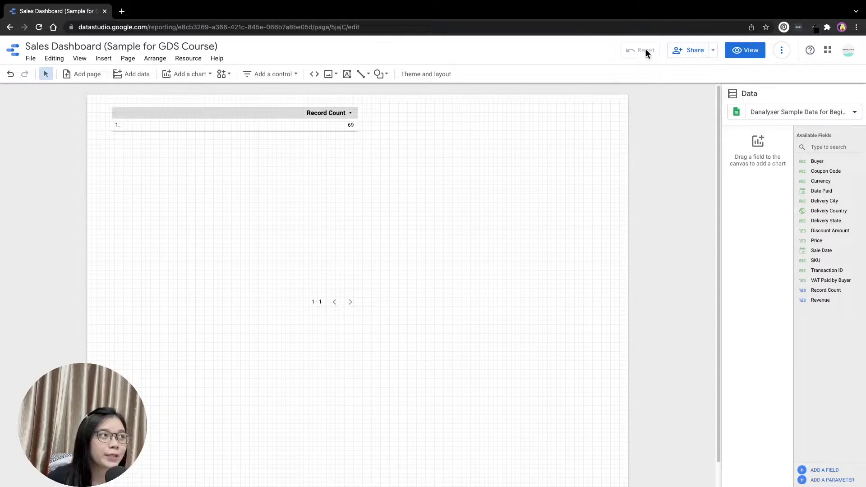
left_click(697, 49)
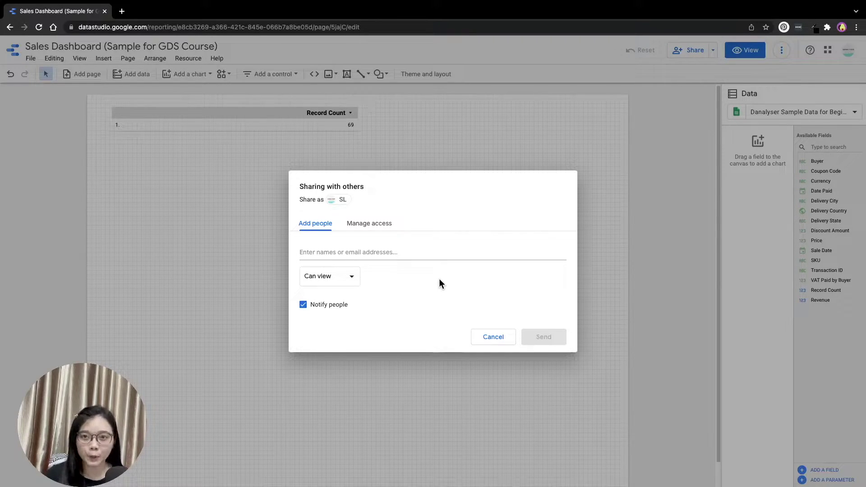
left_click(328, 276)
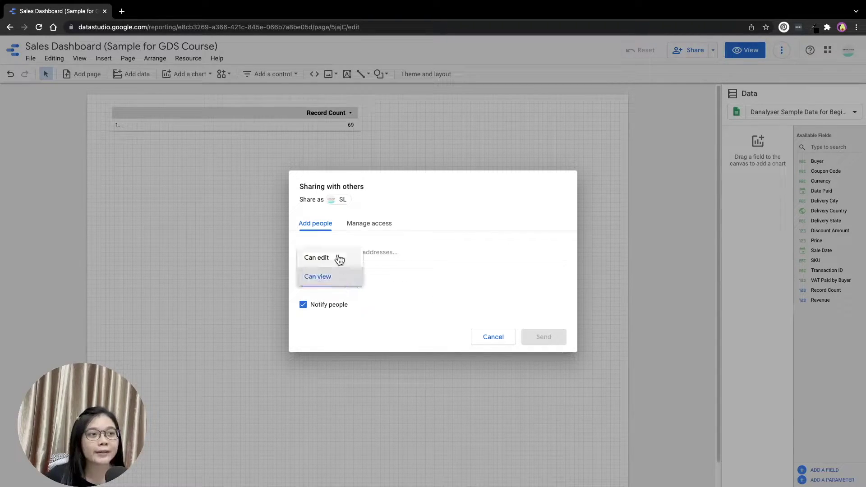
left_click(325, 260)
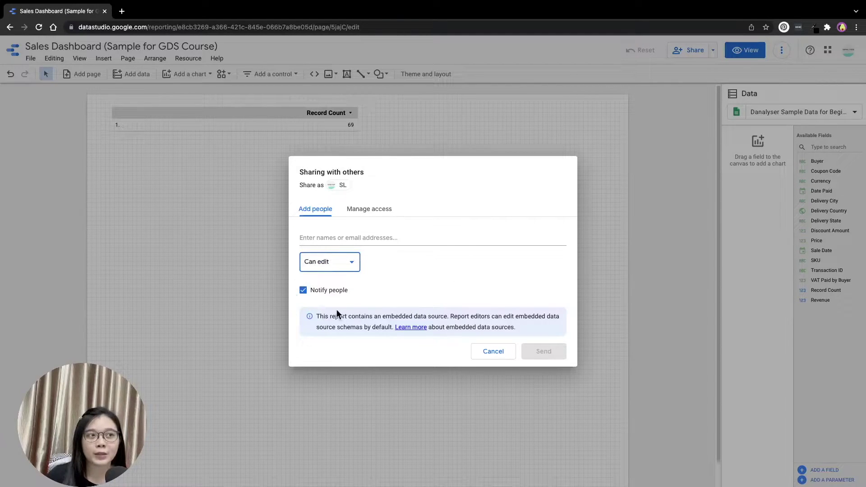
left_click(331, 262)
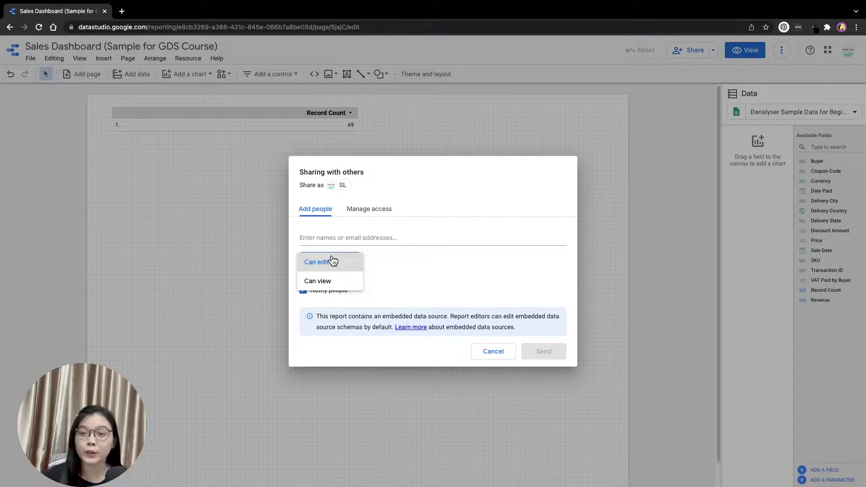
left_click(331, 281)
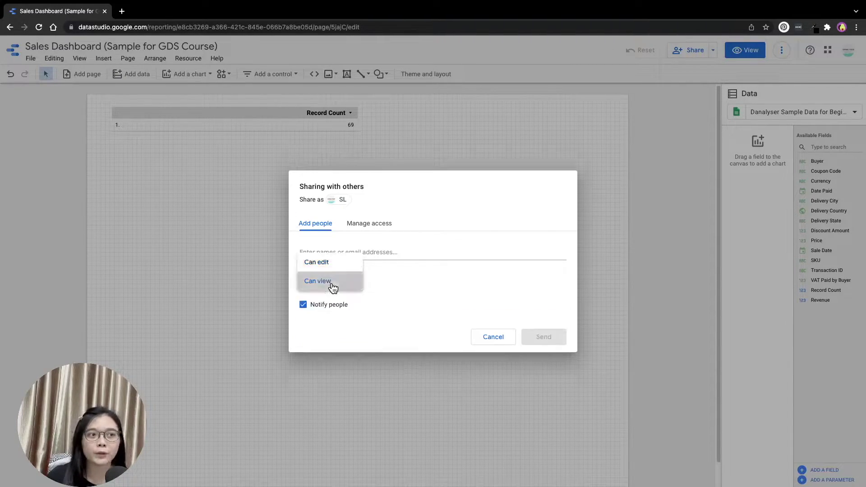
left_click(416, 252)
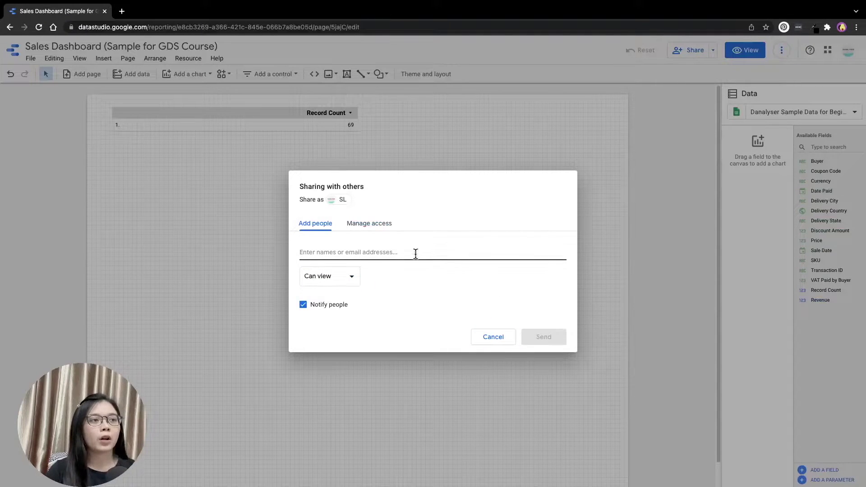
left_click(436, 288)
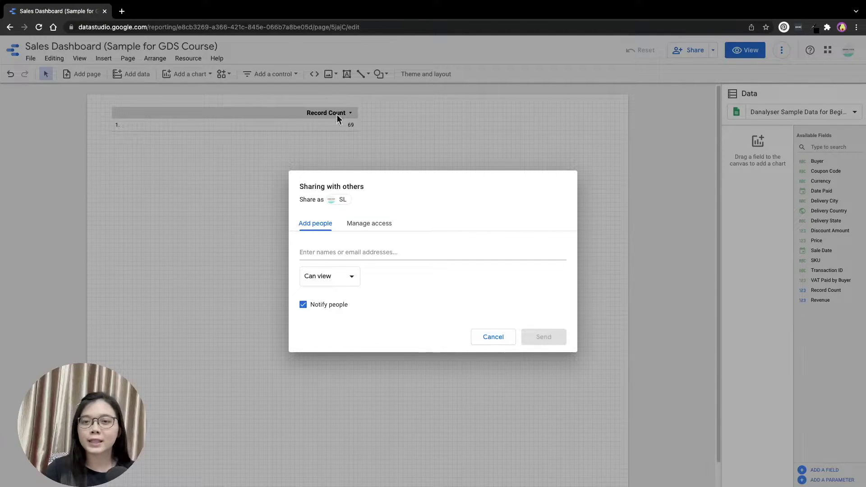
Step: Close sharing, switch the report to view mode, and briefly present it full screen
left_click(493, 337)
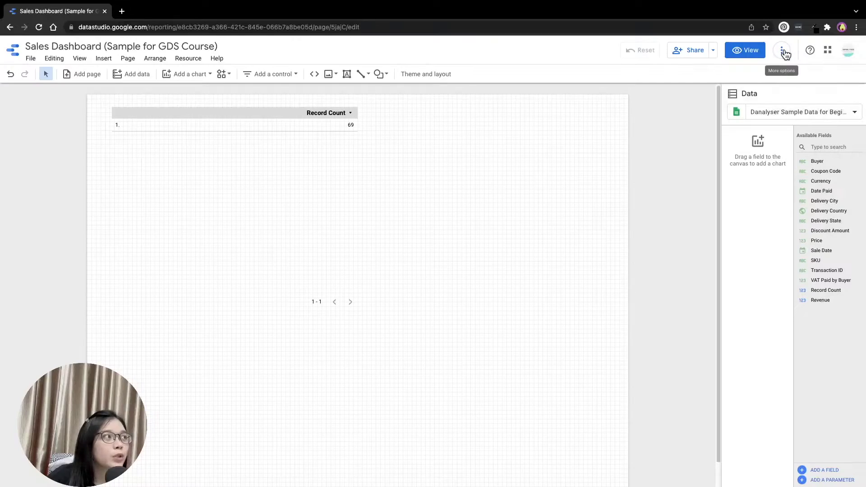
left_click(782, 50)
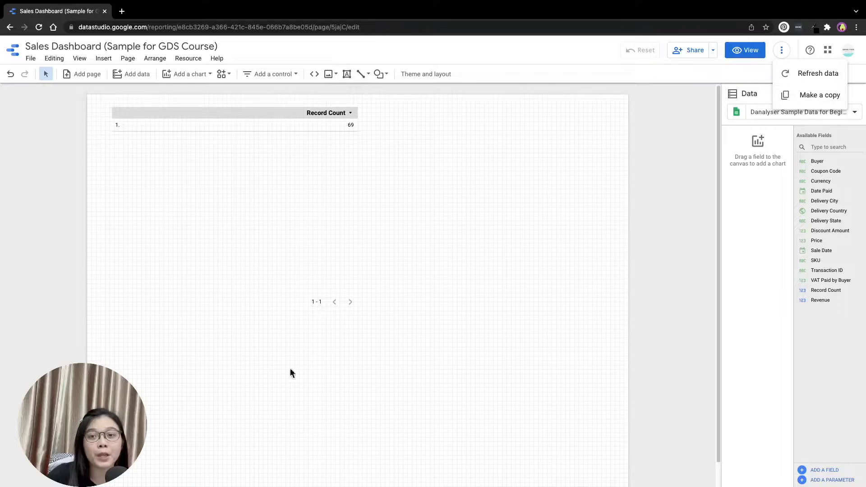
left_click(744, 50)
left_click(782, 51)
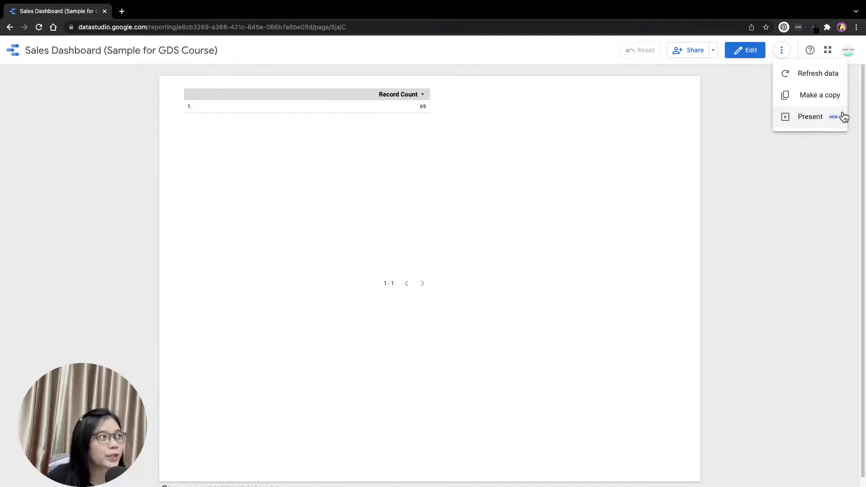
left_click(812, 117)
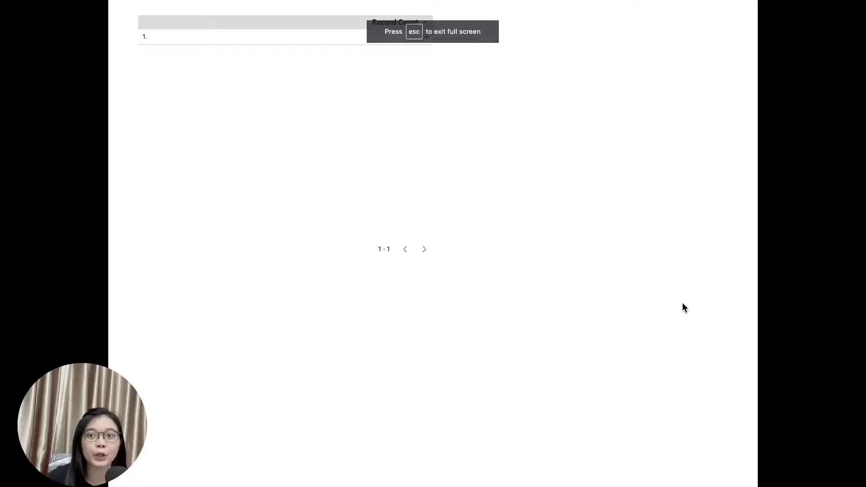
key("Escape")
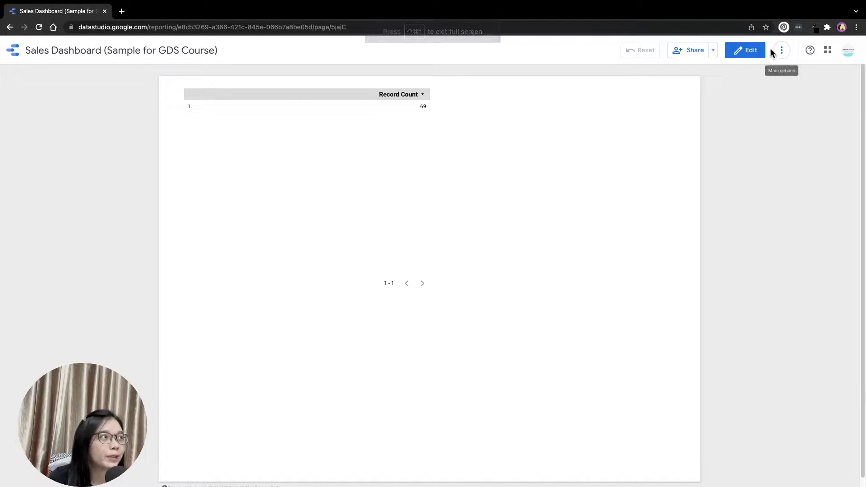
Step: Re-enter edit mode, deselect the Record Count table, and add a blank second page
left_click(756, 53)
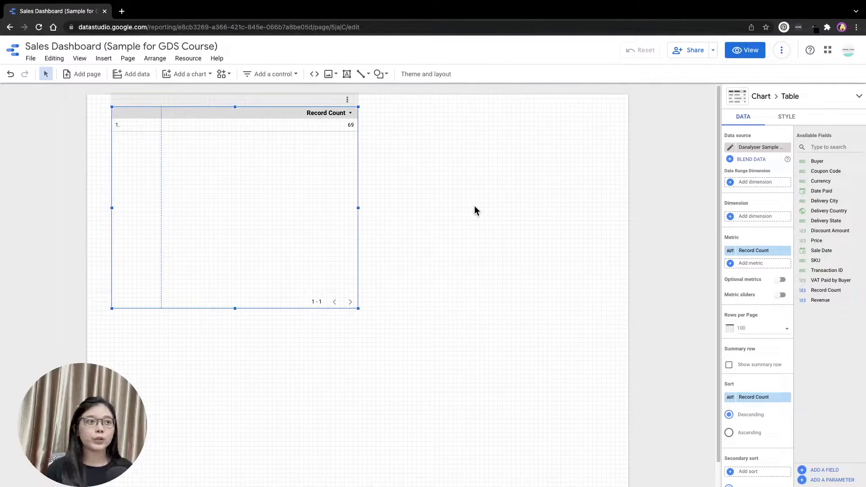
left_click(475, 211)
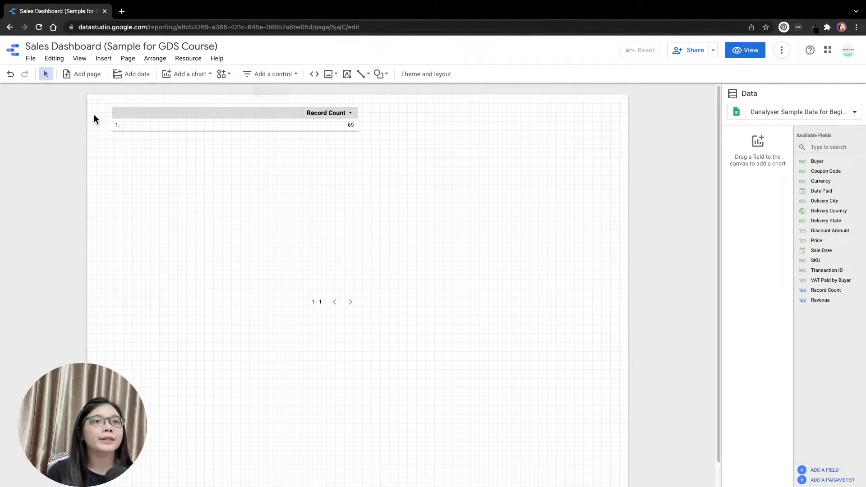
left_click(82, 74)
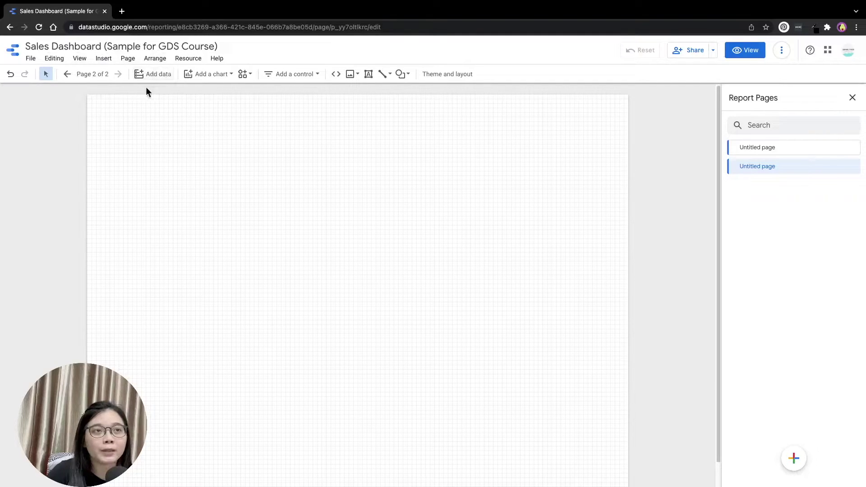
Step: Open and dismiss the Add data panel, then show the chart type gallery
left_click(155, 73)
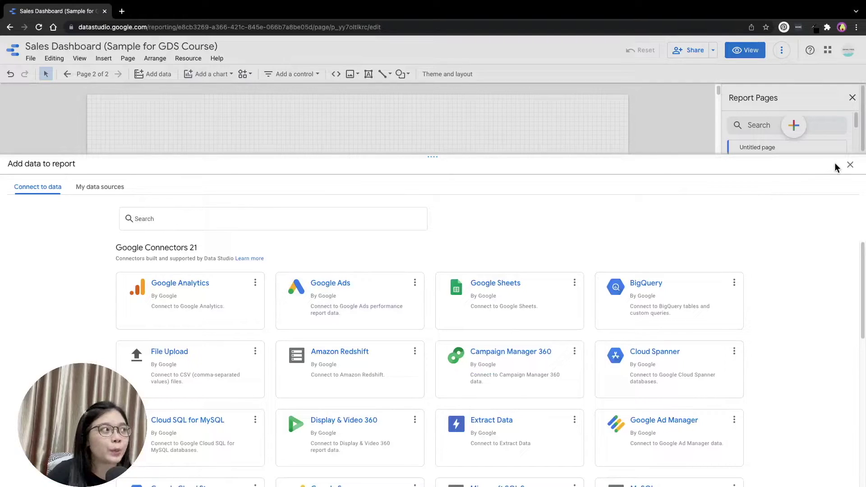
left_click(850, 164)
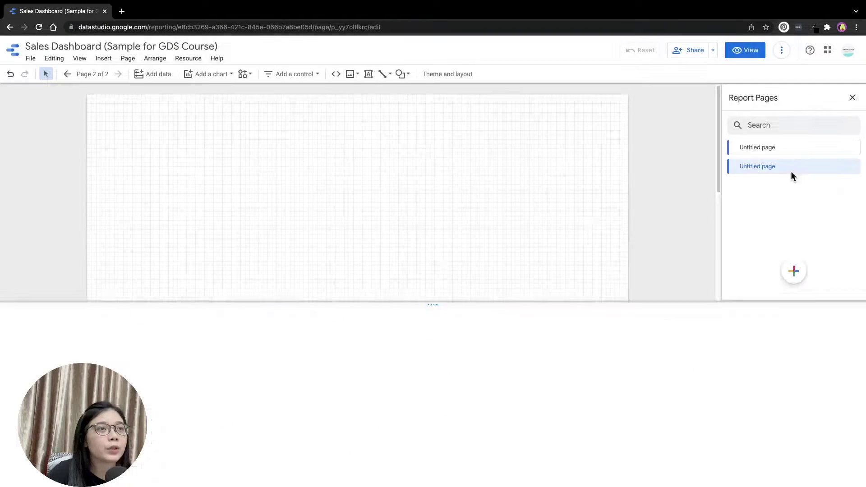
left_click(202, 78)
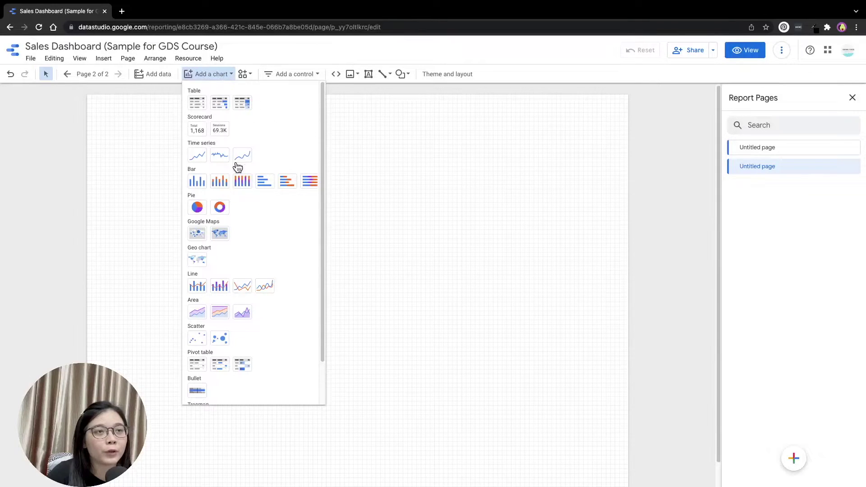
left_click(244, 74)
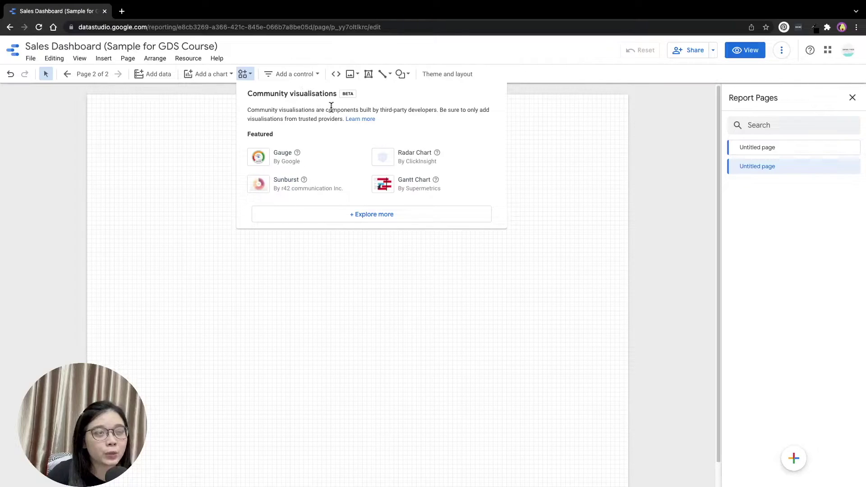
left_click(305, 76)
left_click(298, 74)
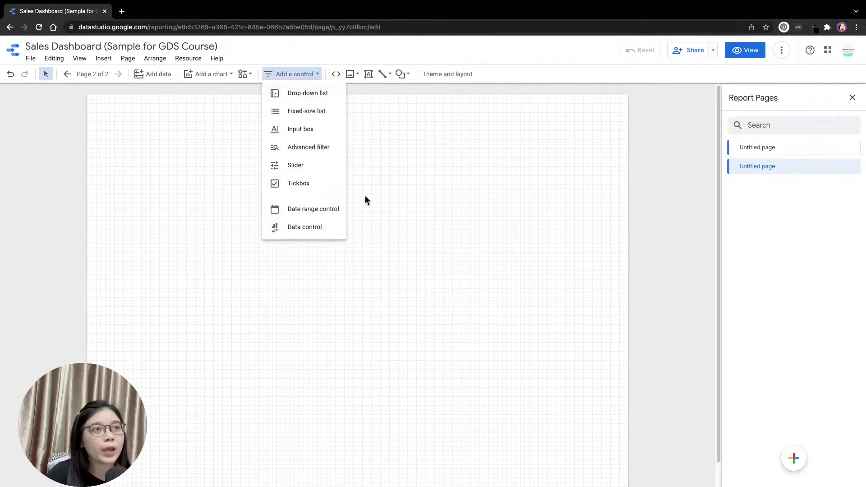
left_click(336, 76)
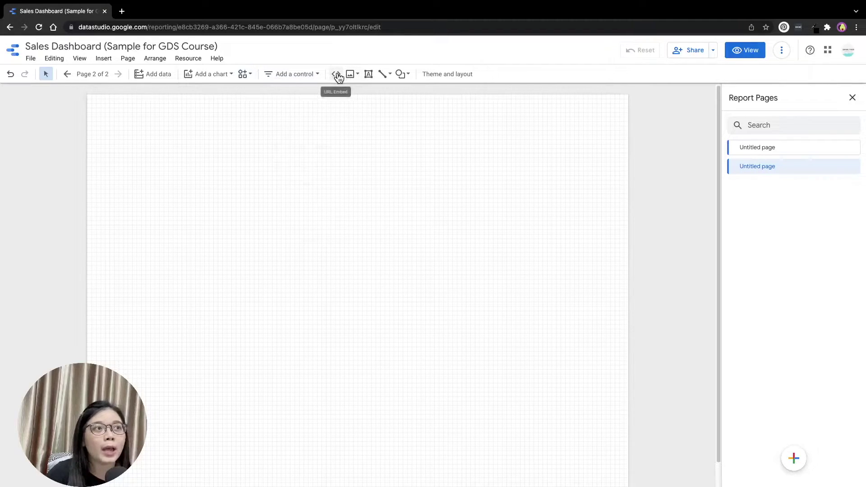
left_click(355, 75)
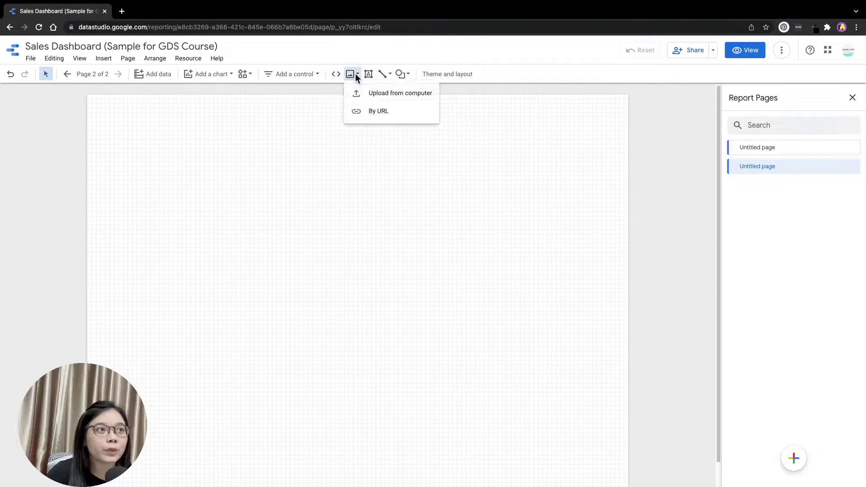
left_click(369, 74)
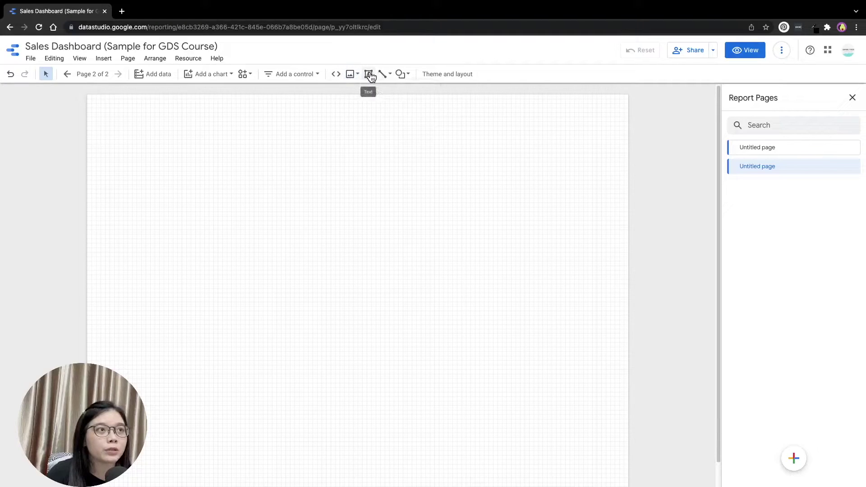
left_click(388, 74)
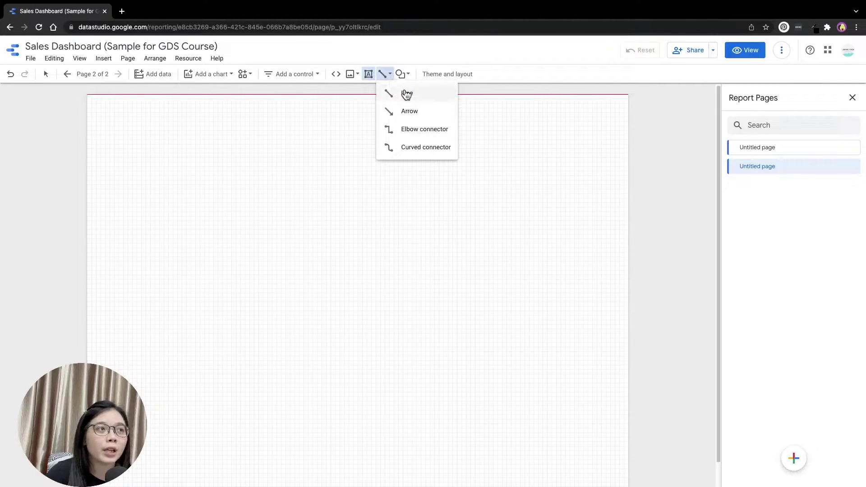
left_click(406, 74)
left_click(455, 74)
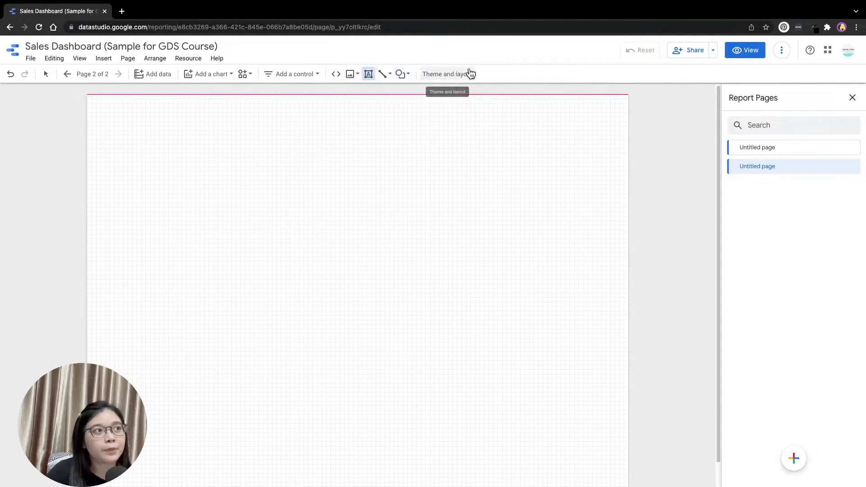
mouse_move(792, 166)
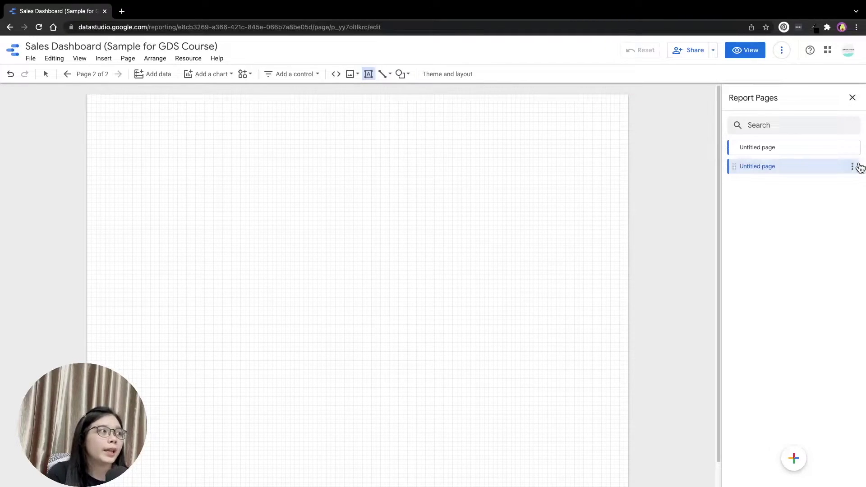
Step: Delete the empty second page, then select, deselect and reselect the Record Count table
left_click(851, 166)
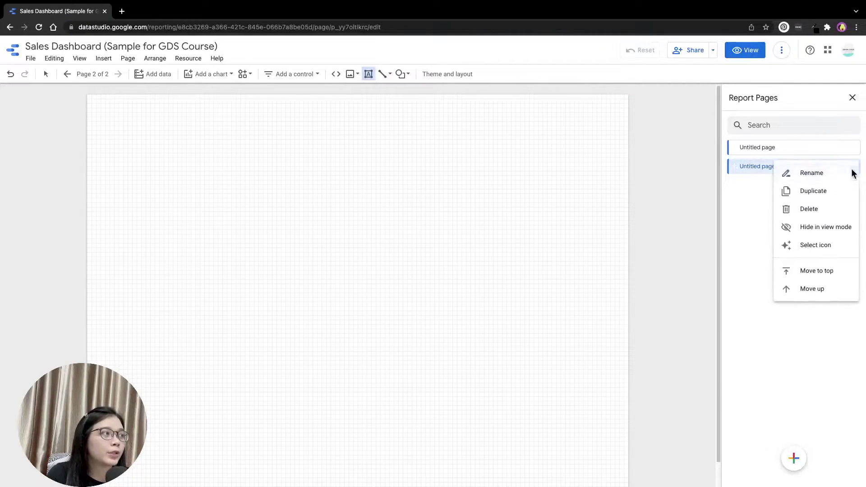
left_click(834, 209)
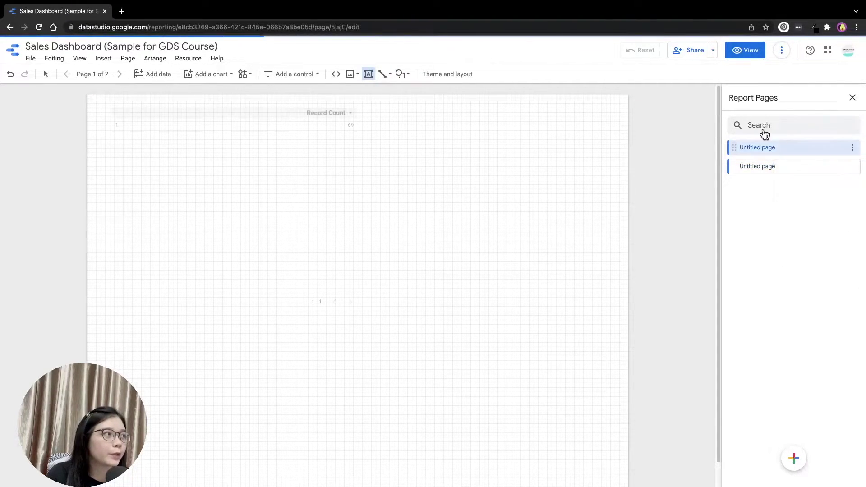
left_click(338, 257)
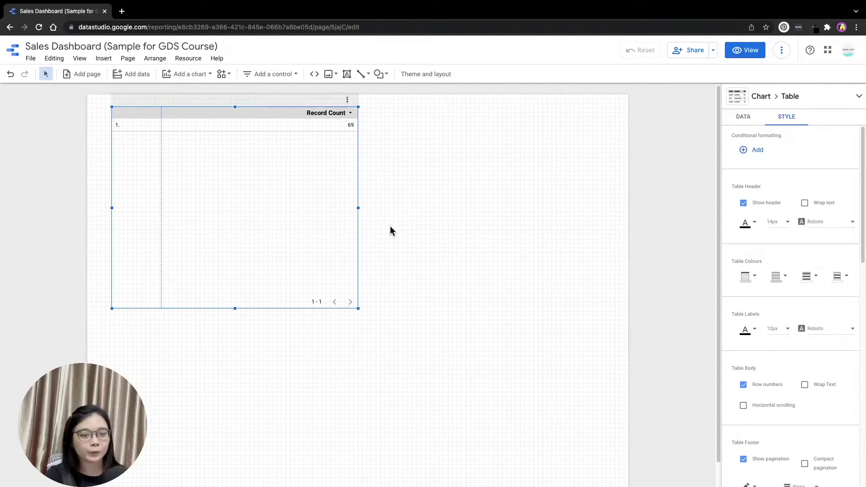
left_click(389, 225)
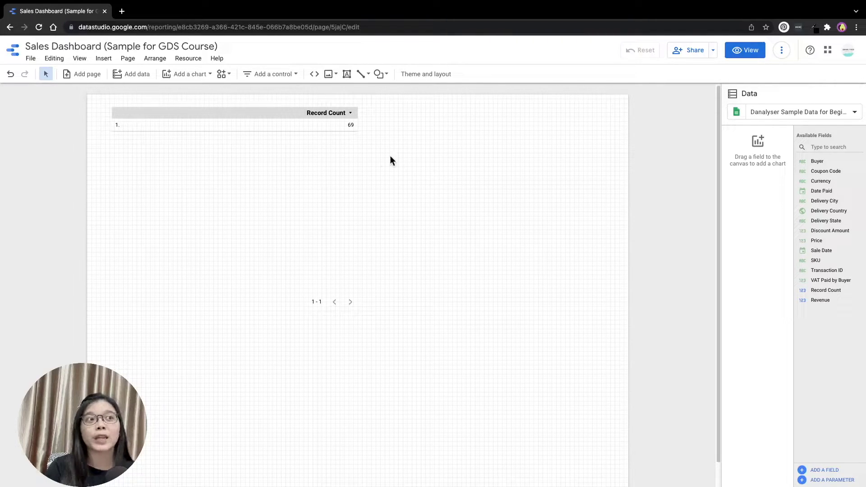
left_click(307, 174)
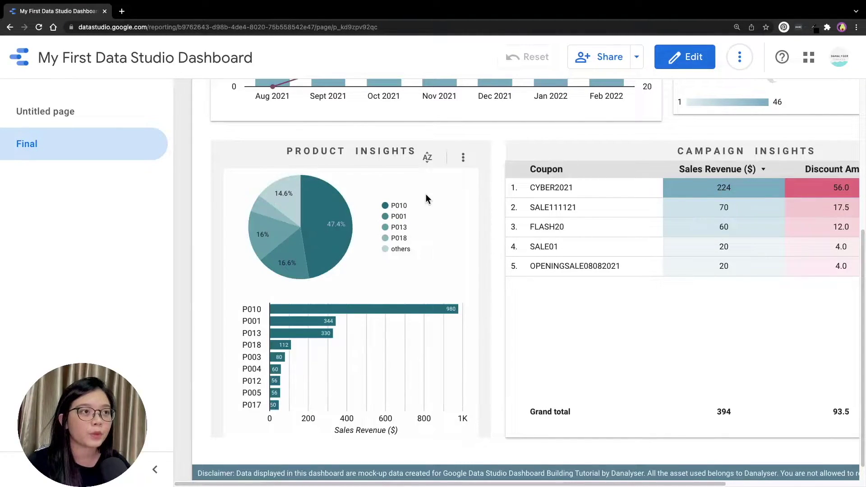
Step: Switch back to the Sales Dashboard (Sample for GDS Course) window
key("ctrl+Left")
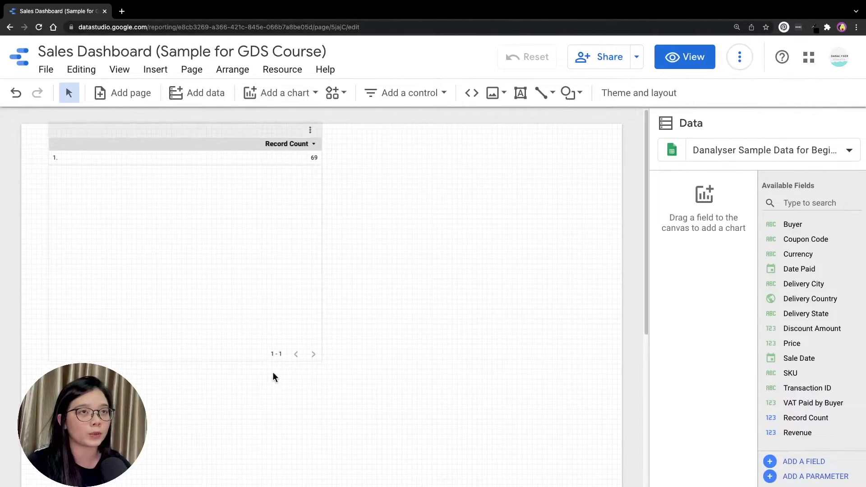
Step: Insert a pie chart from Add a chart, placed below the Record Count table
left_click(277, 93)
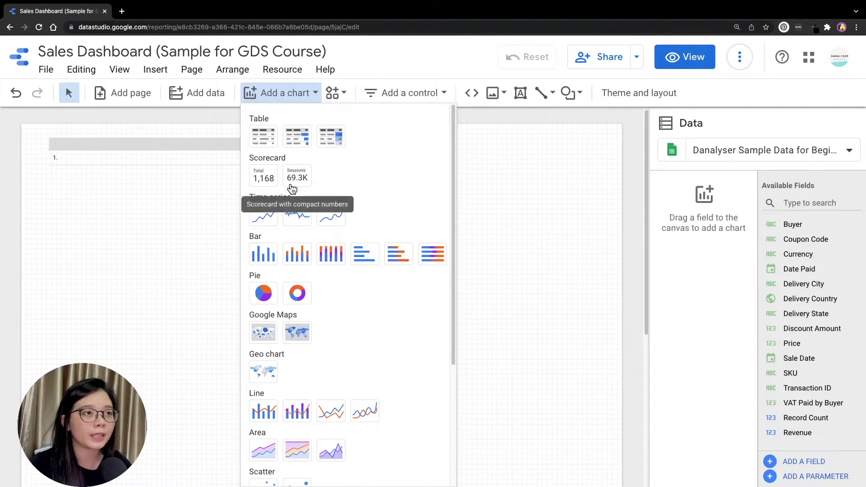
scroll(330, 306, "down", 1)
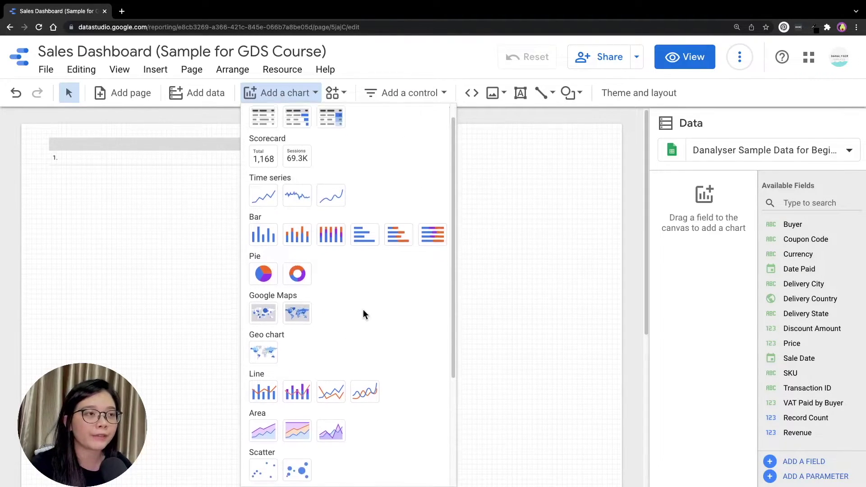
scroll(363, 310, "down", 2)
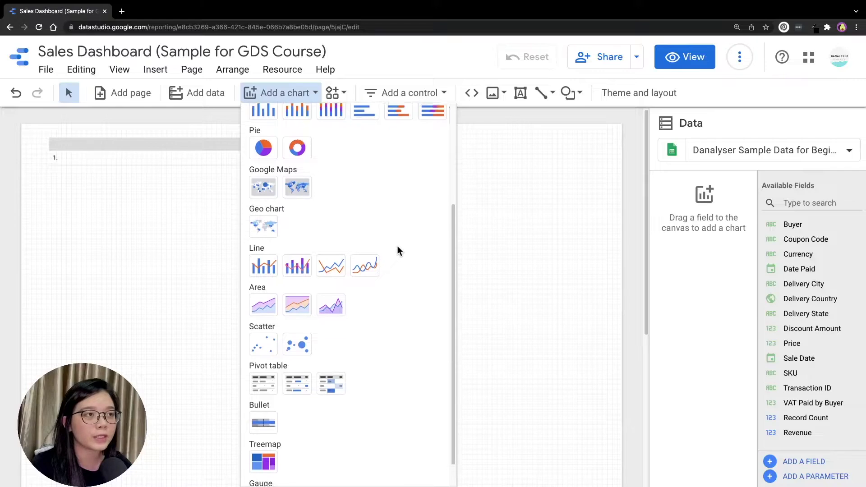
scroll(401, 255, "down", 1)
scroll(323, 158, "up", 1)
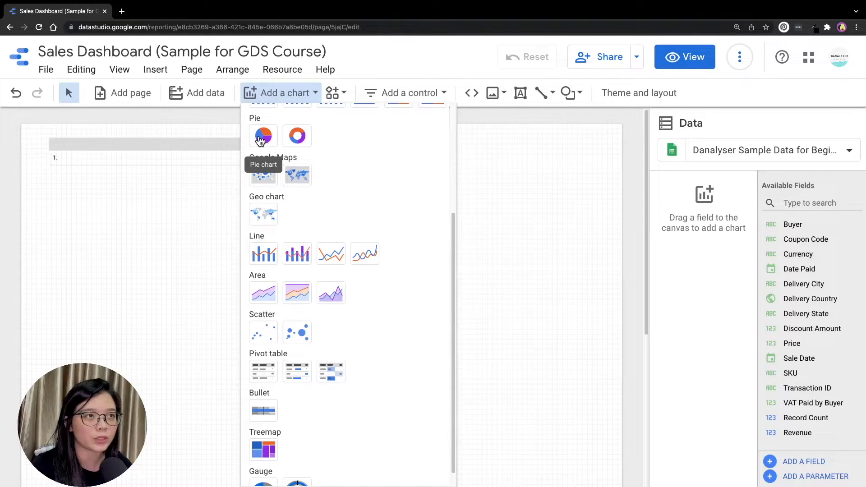
left_click(263, 136)
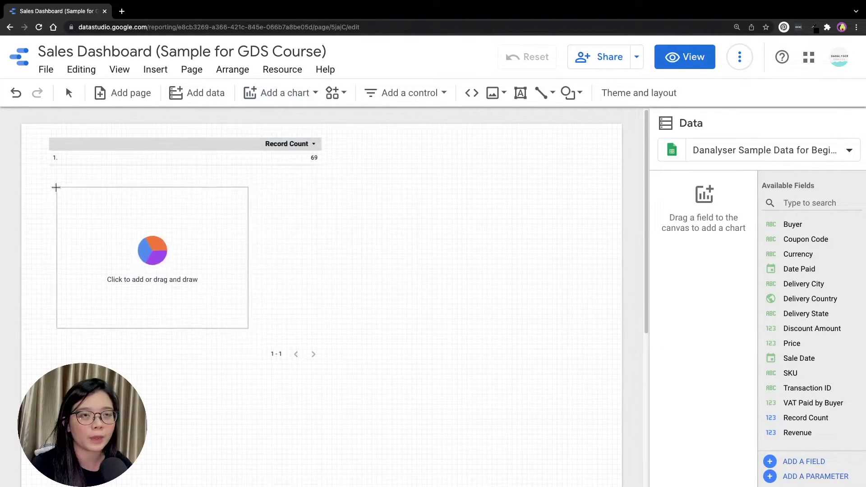
left_click(56, 187)
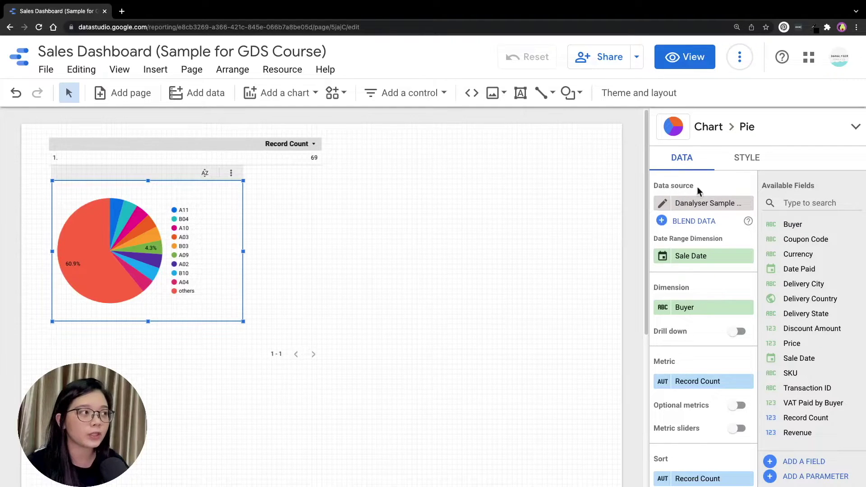
mouse_move(183, 150)
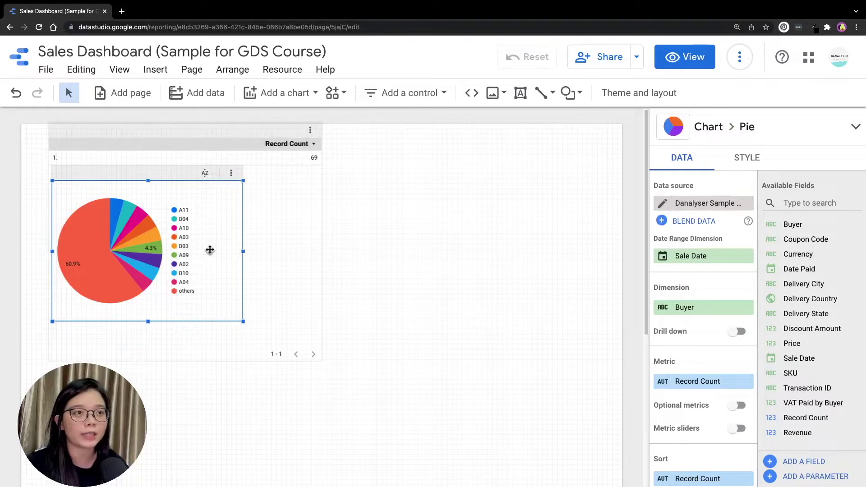
Step: Open the Danalyser Sample Data field editor from the pie chart
left_click(661, 205)
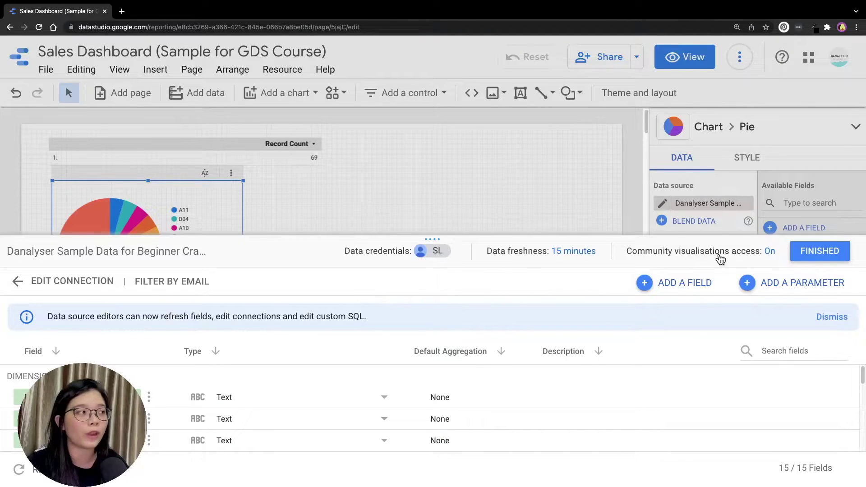
left_click(820, 252)
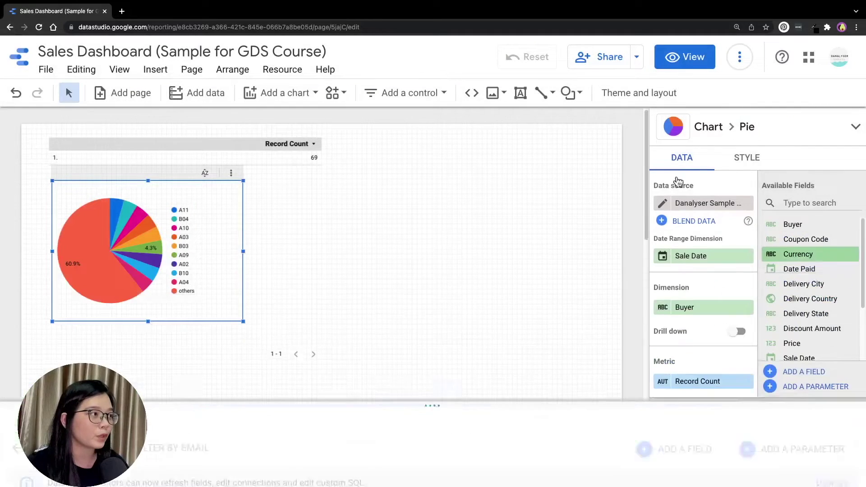
scroll(669, 212, "down", 2)
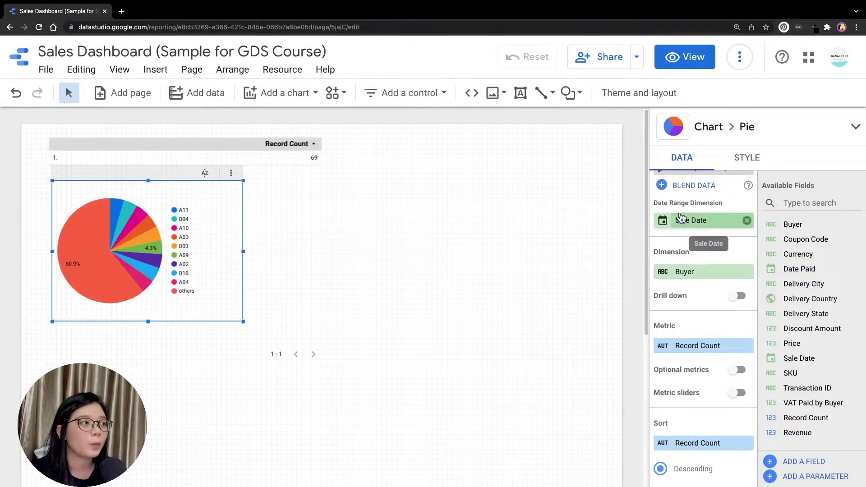
scroll(669, 211, "up", 1)
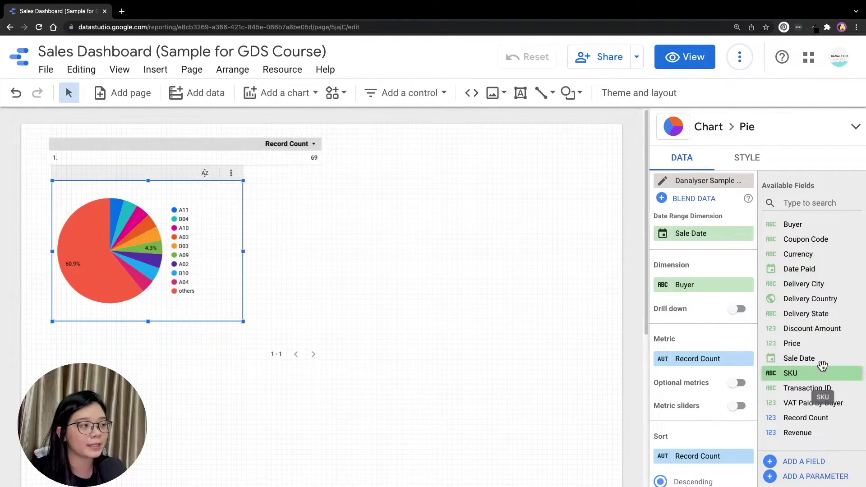
scroll(675, 220, "up", 1)
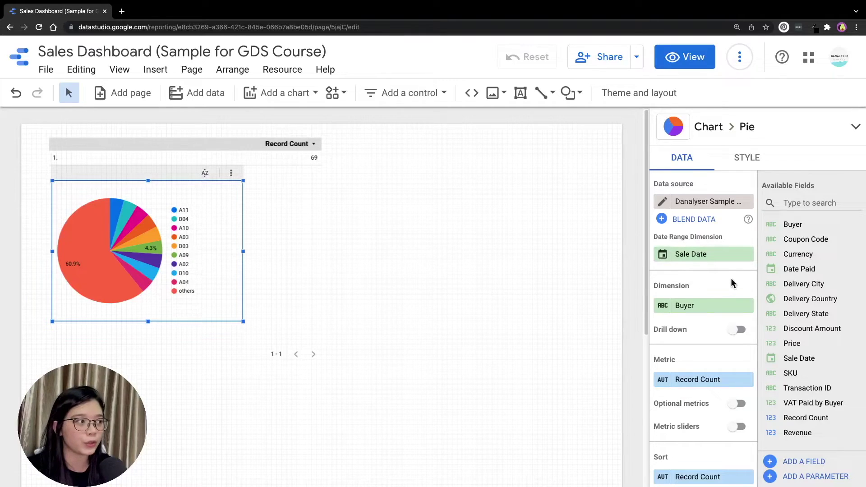
scroll(732, 278, "down", 2)
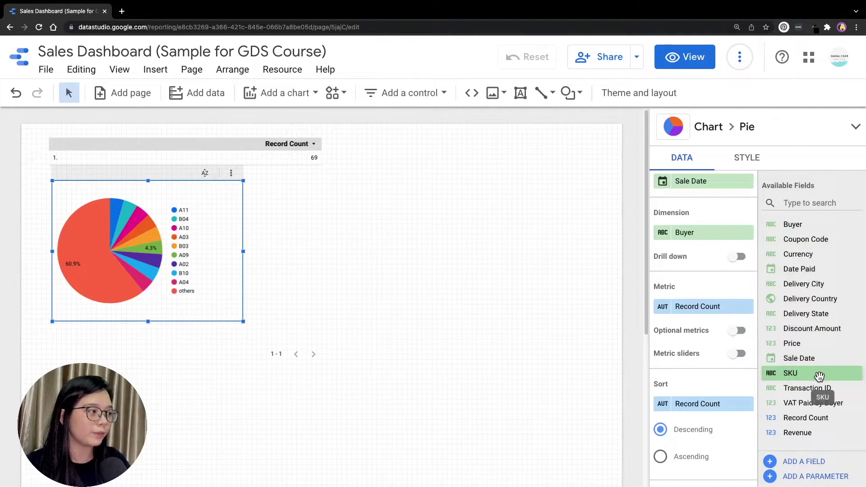
Step: Make SKU the pie chart's dimension and bring up the Danalyser sample data spreadsheet
mouse_move(819, 377)
left_mouse_down()
mouse_move(792, 376)
mouse_move(708, 236)
left_mouse_up()
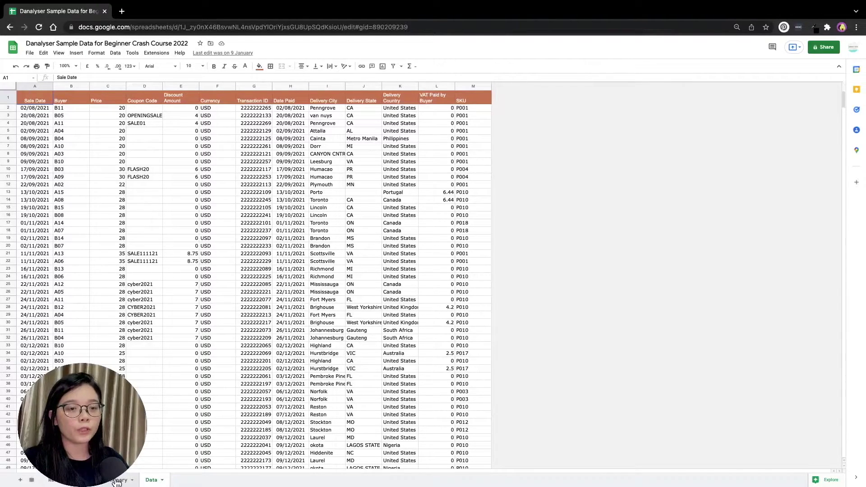
left_click(118, 481)
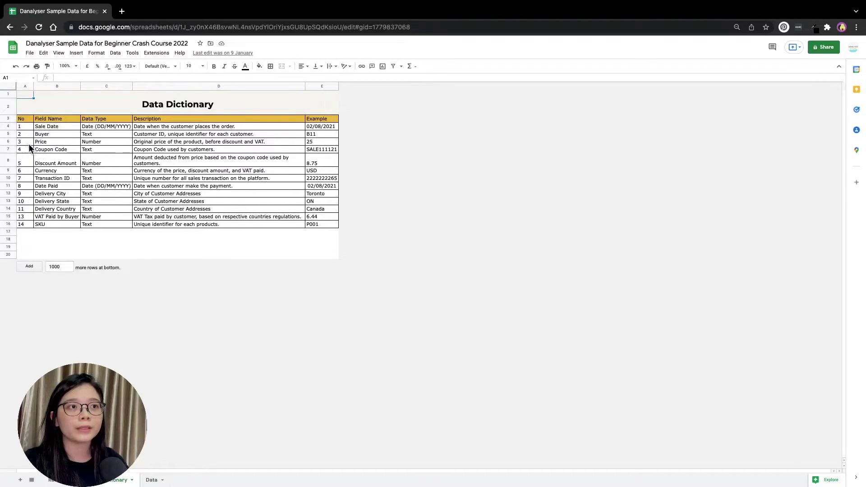
Step: Select the Price row (row 6) in the Data Dictionary sheet
left_click(10, 141)
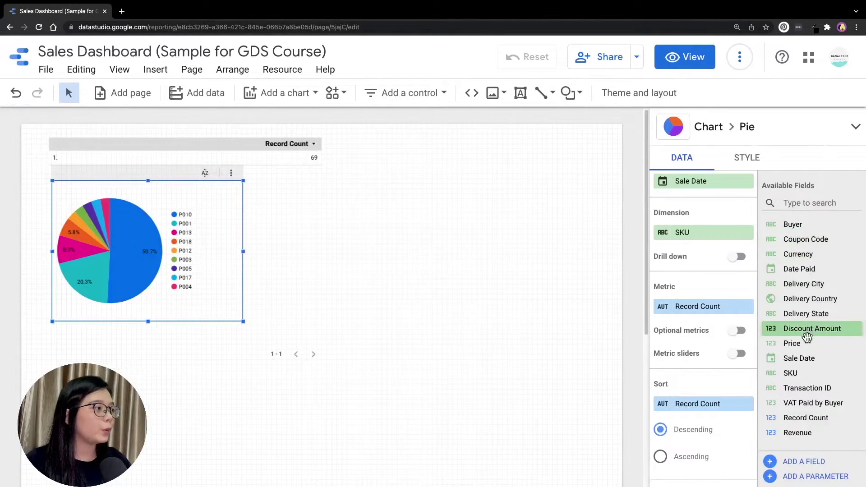
Step: Replace Record Count with Price as the pie metric and browse the dimension's field list
left_click_drag(798, 344, 693, 304)
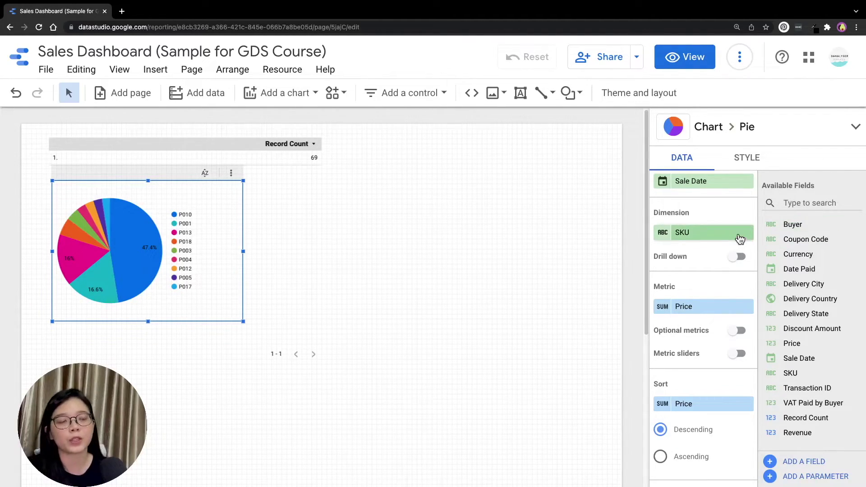
left_click(690, 236)
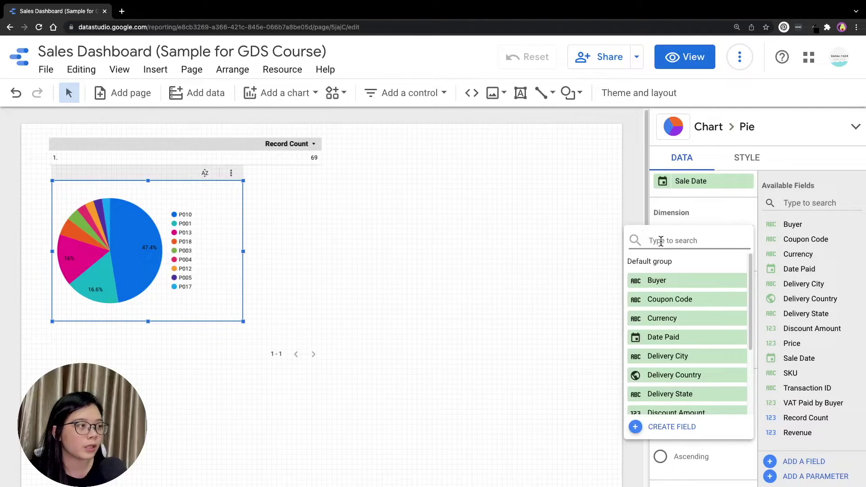
scroll(702, 317, "down", 3)
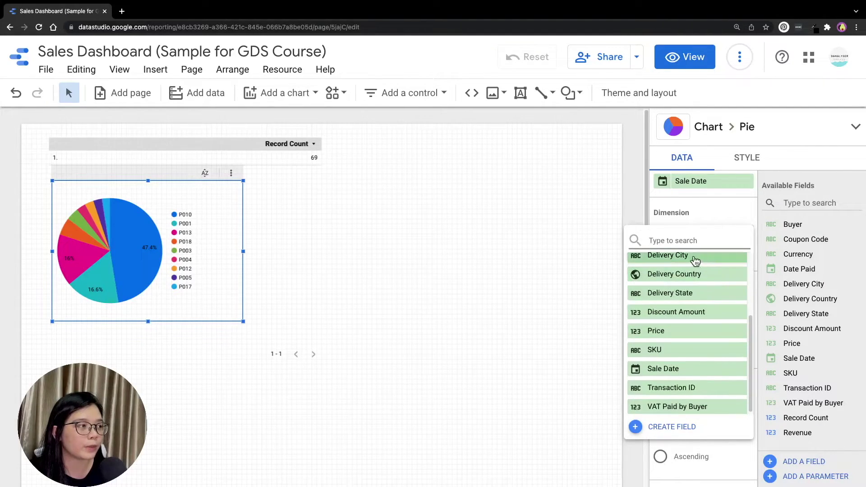
scroll(691, 309, "up", 3)
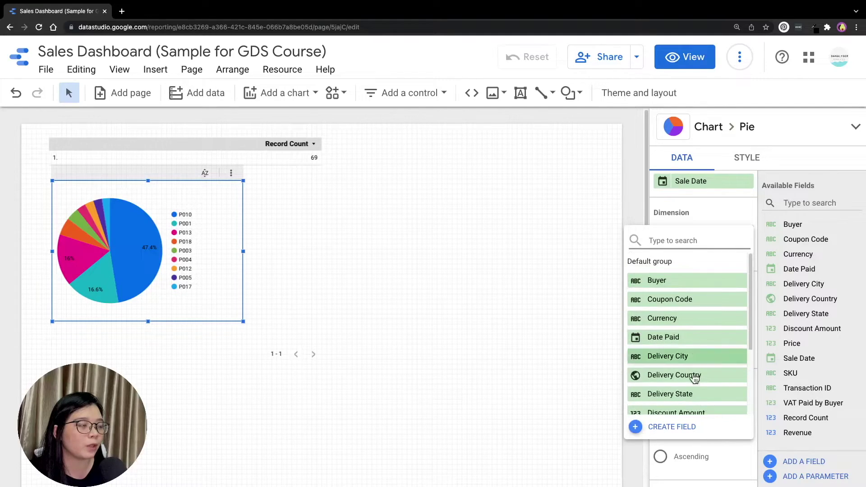
scroll(690, 325, "down", 4)
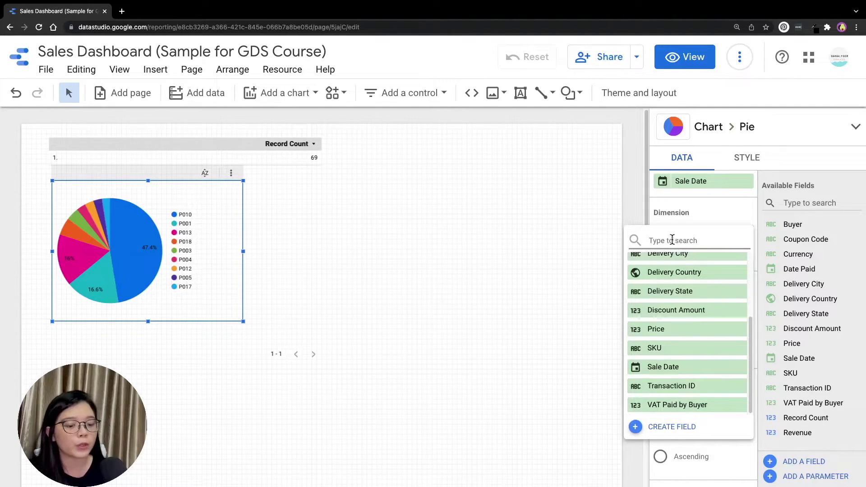
type("d")
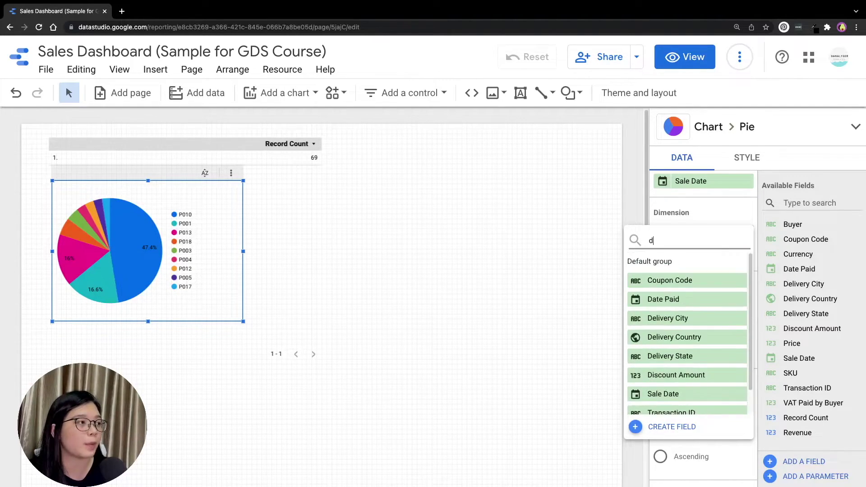
type("eli")
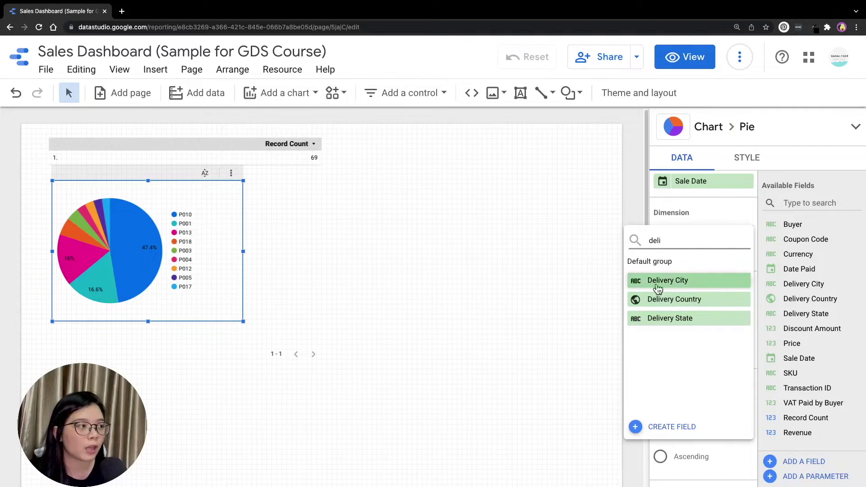
double_click(660, 240)
key("BackSpace")
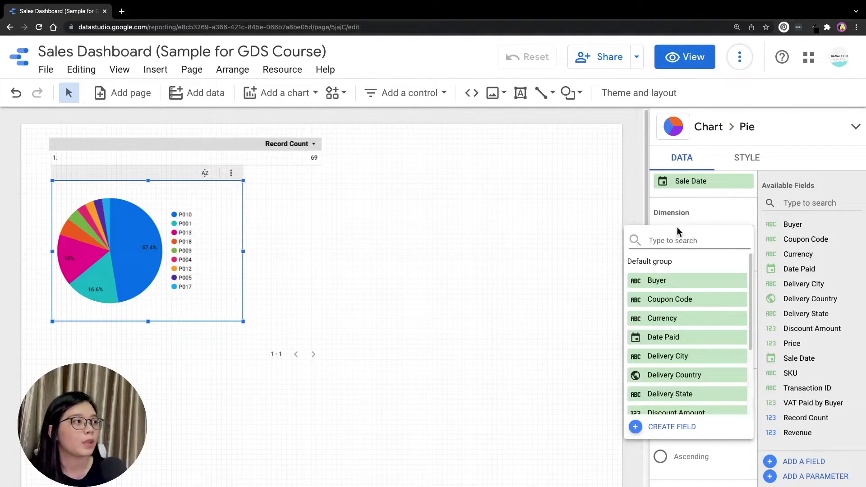
left_click(676, 227)
left_click(681, 307)
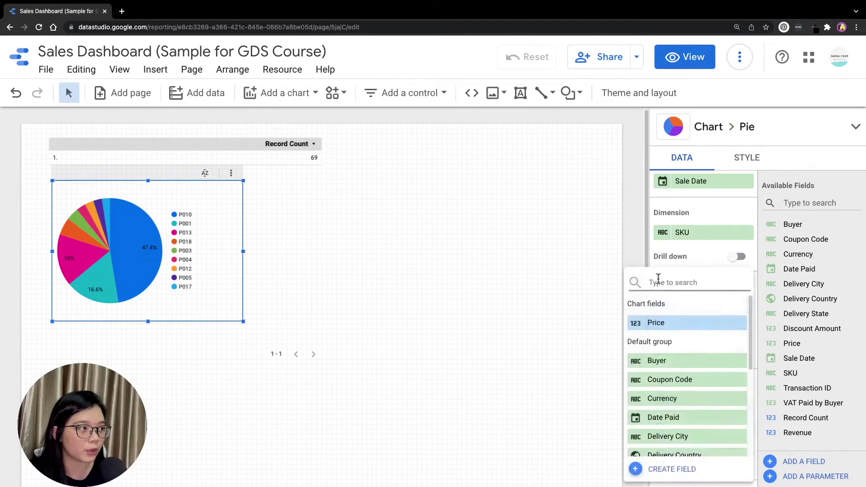
scroll(689, 366, "down", 5)
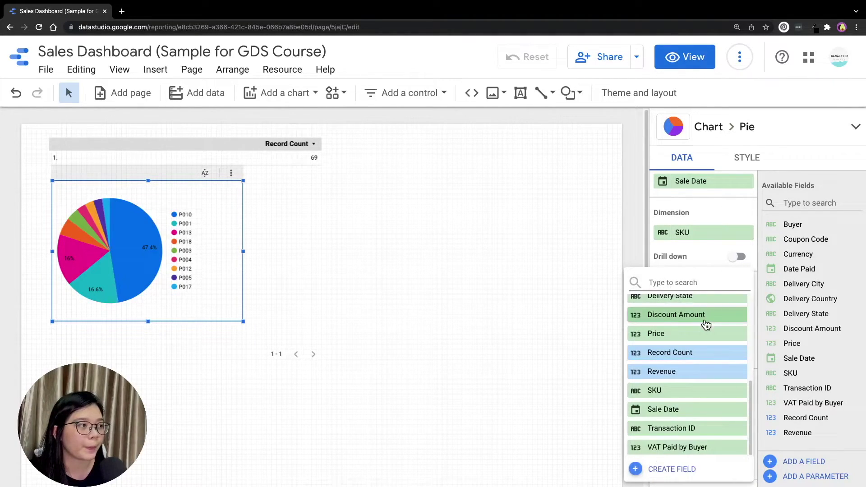
left_click(705, 252)
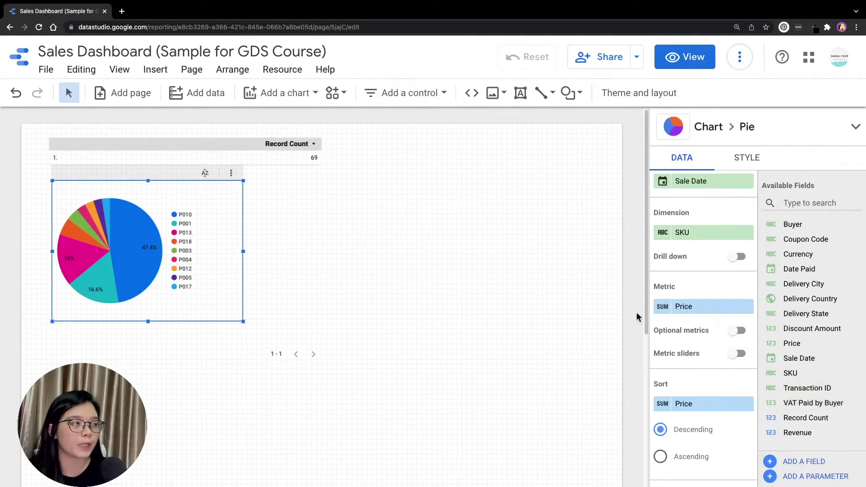
scroll(722, 304, "up", 1)
scroll(723, 303, "up", 3)
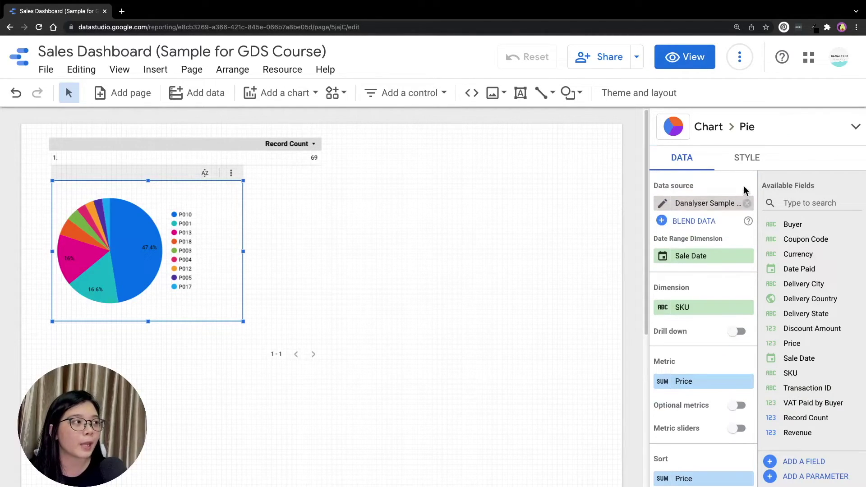
Step: In the chart's Style settings, set Slices to 5
left_click(748, 163)
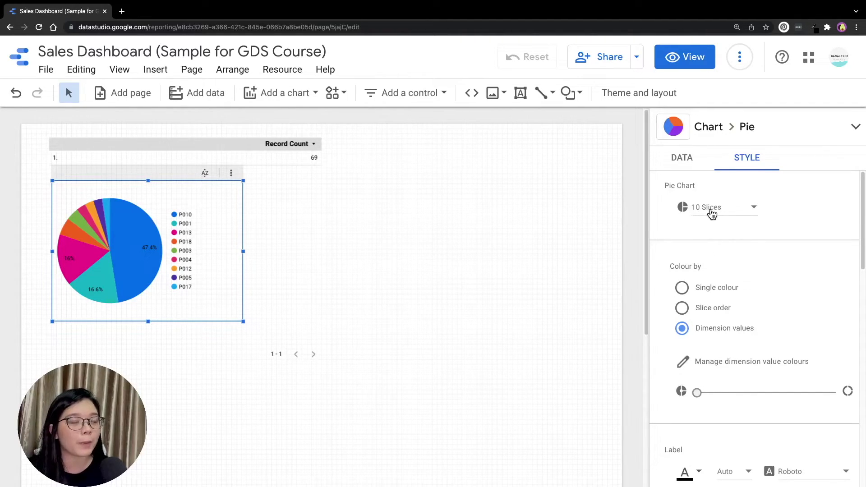
left_click(710, 208)
scroll(710, 223, "up", 3)
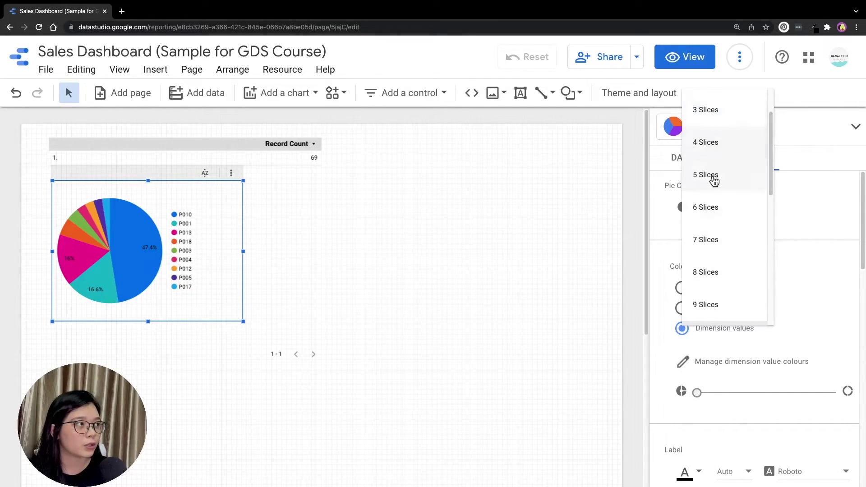
left_click(706, 174)
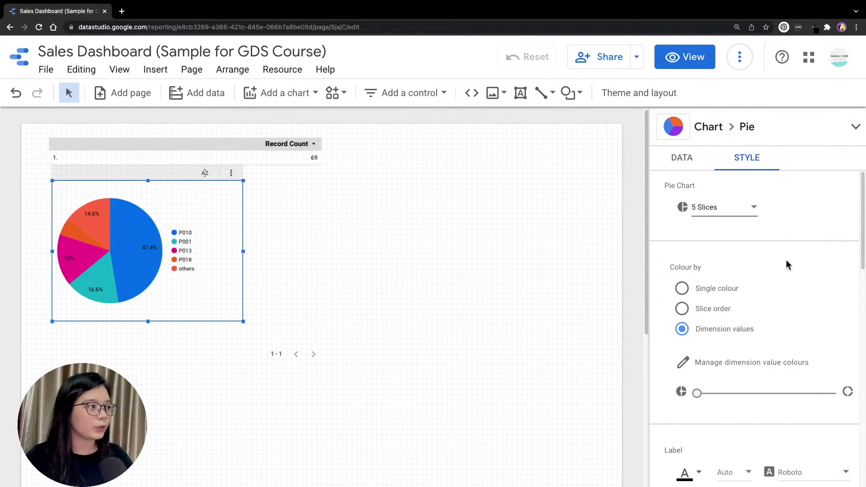
scroll(801, 283, "down", 2)
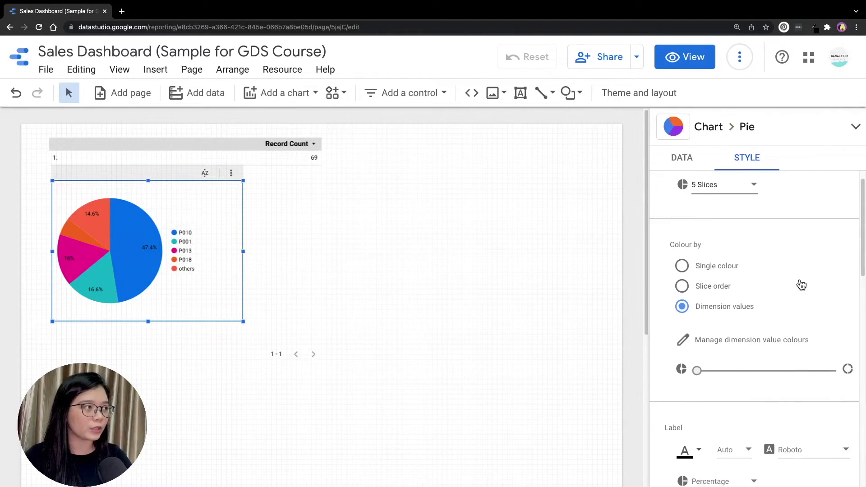
scroll(802, 283, "down", 2)
scroll(802, 284, "down", 1)
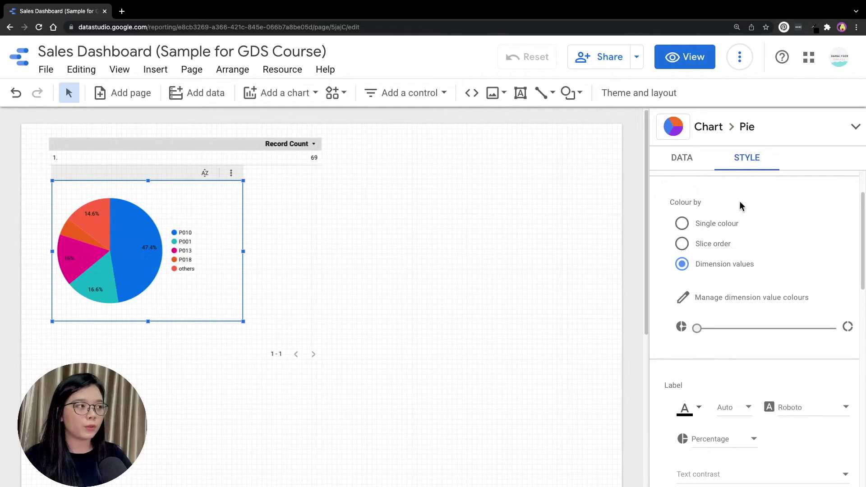
Step: Try a single orange colour and undo it, then colour slices by dimension values
left_click(709, 225)
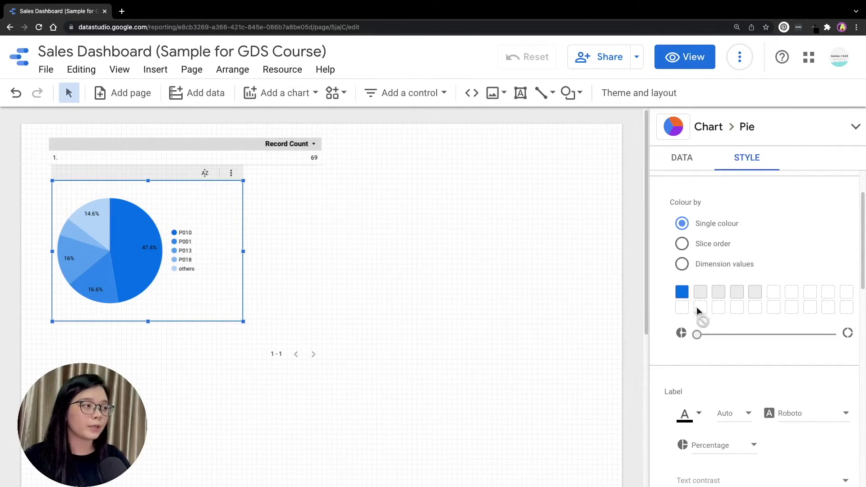
left_click(682, 295)
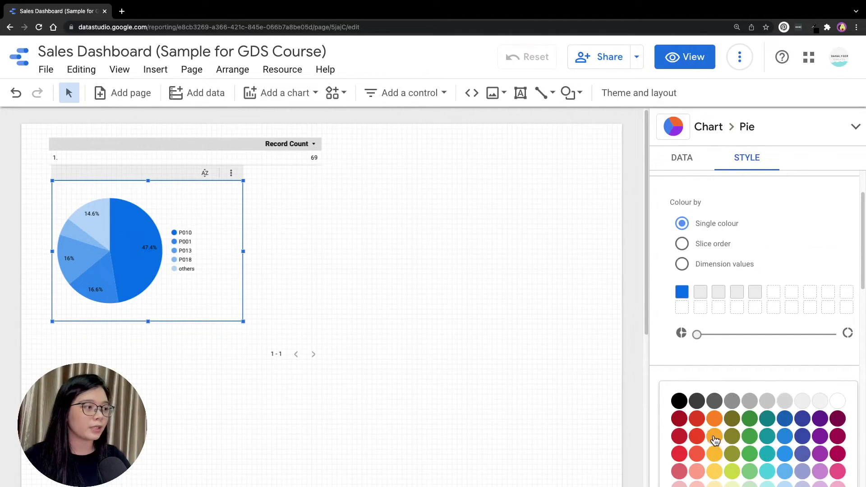
left_click(715, 439)
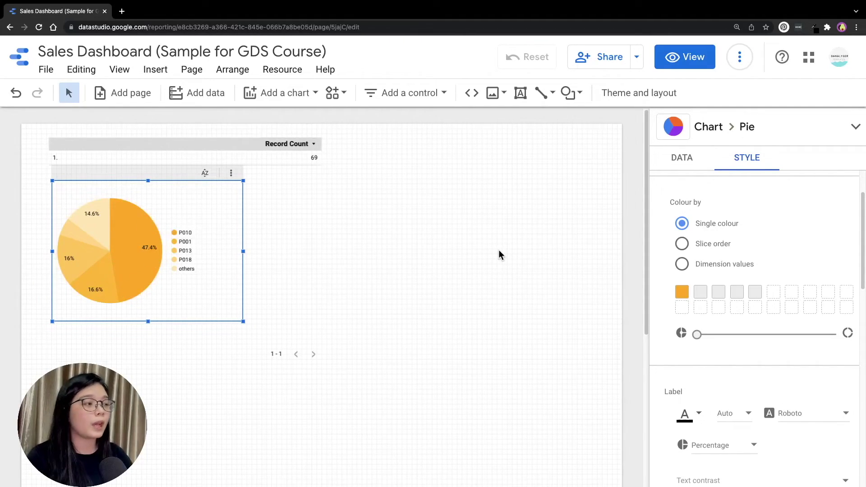
key("ctrl+z")
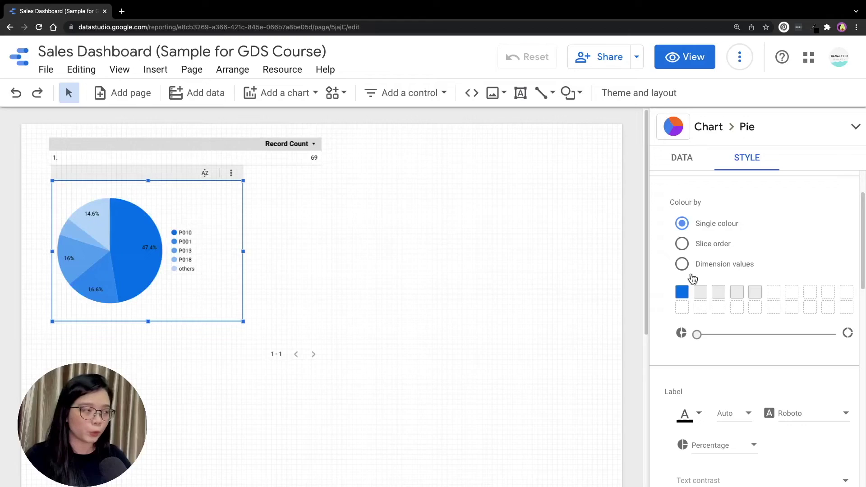
left_click(683, 243)
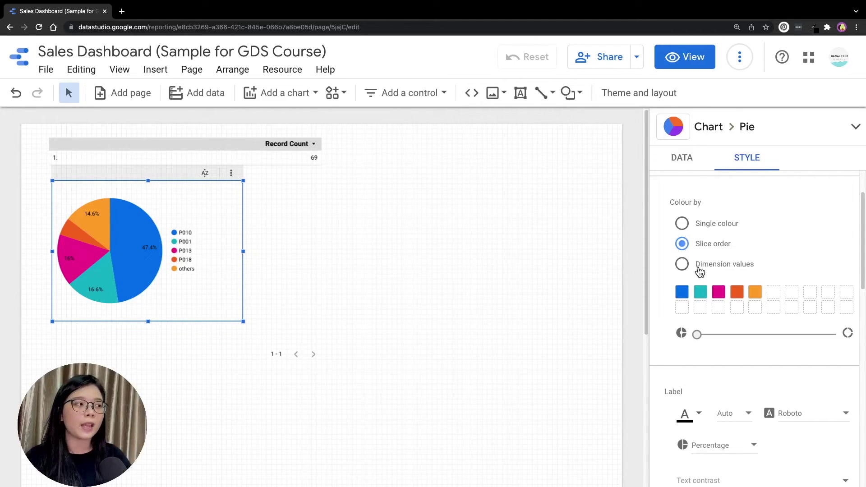
left_click(682, 264)
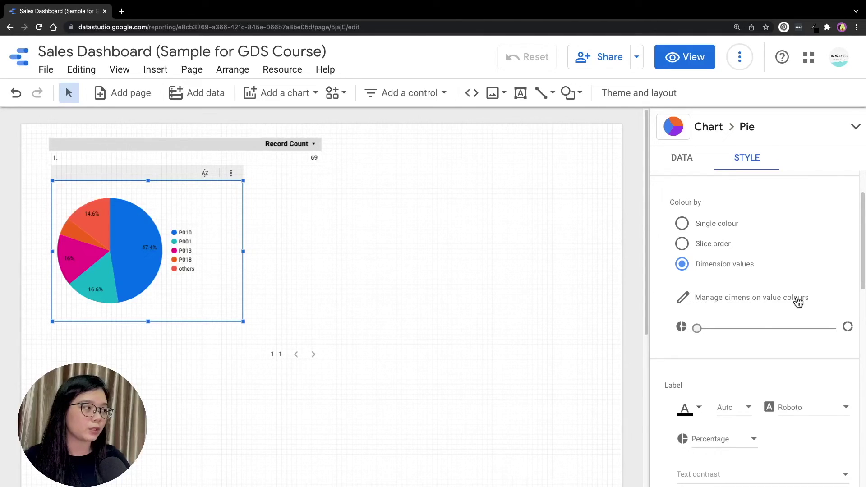
Step: Set the 'others' value colour to light blue, close the colour list and deselect the chart
left_click(695, 301)
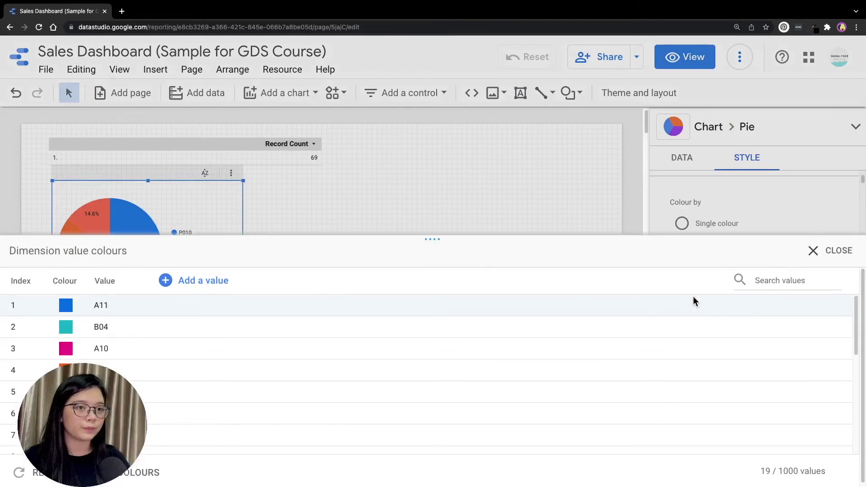
scroll(200, 355, "down", 5)
scroll(199, 355, "down", 2)
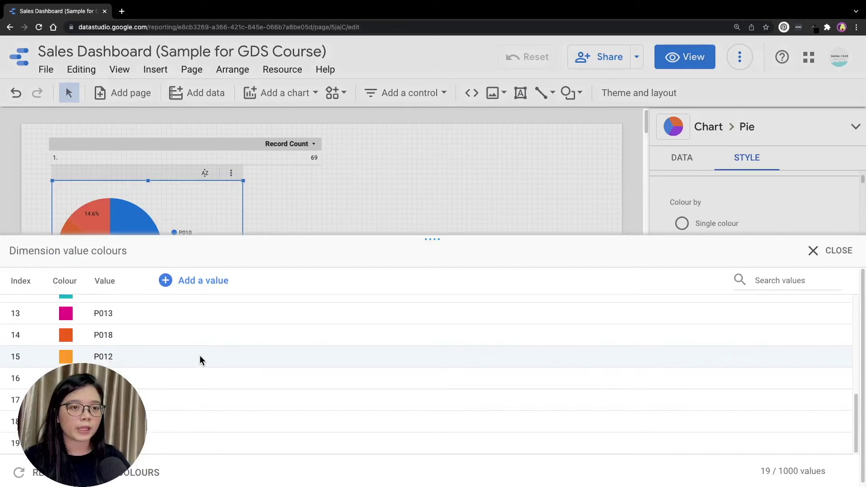
left_click(754, 281)
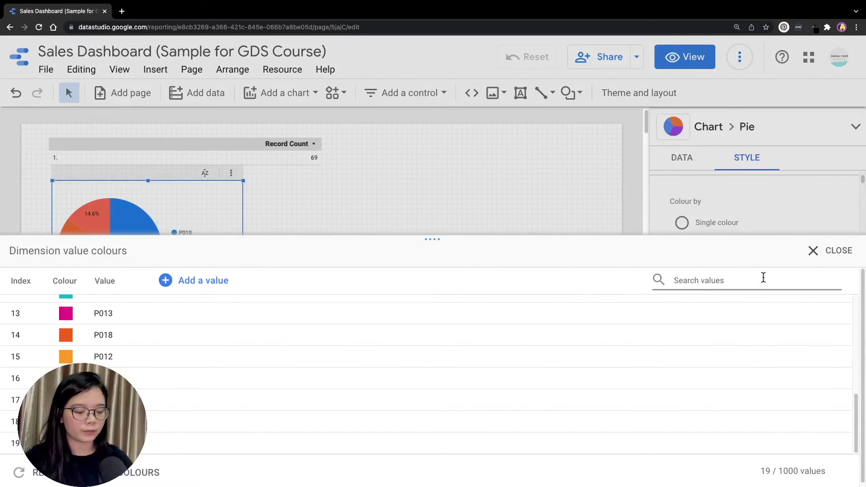
type("others")
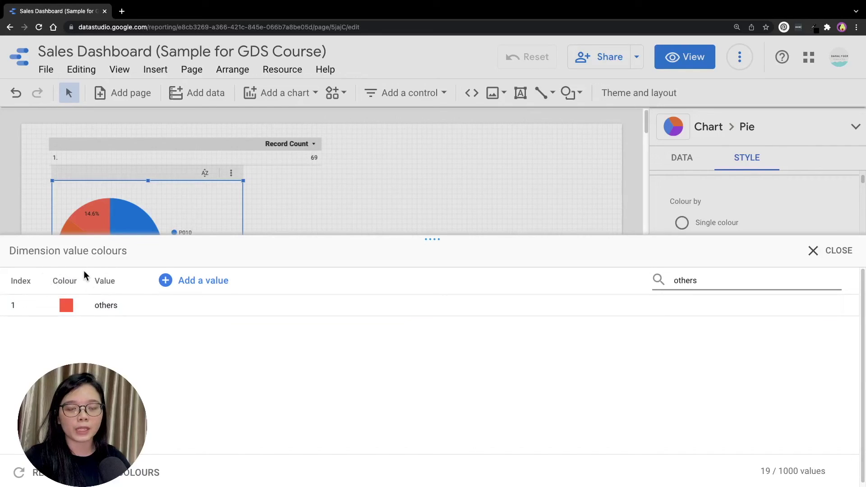
left_click(67, 306)
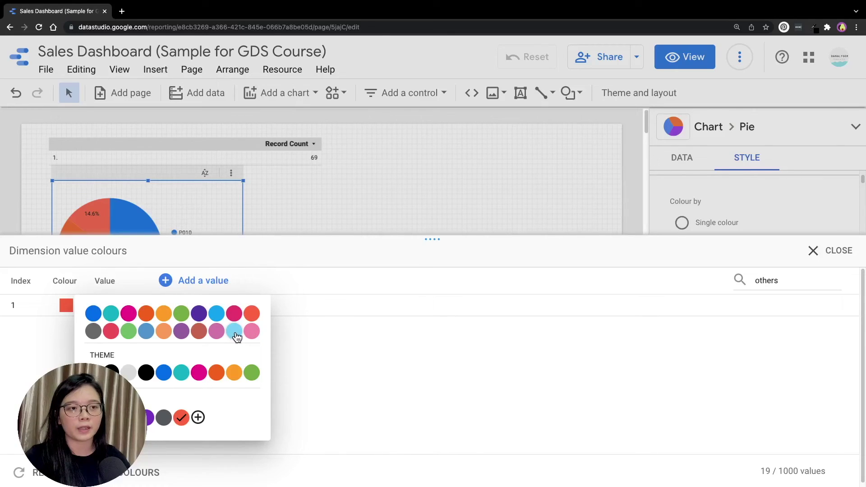
left_click(236, 333)
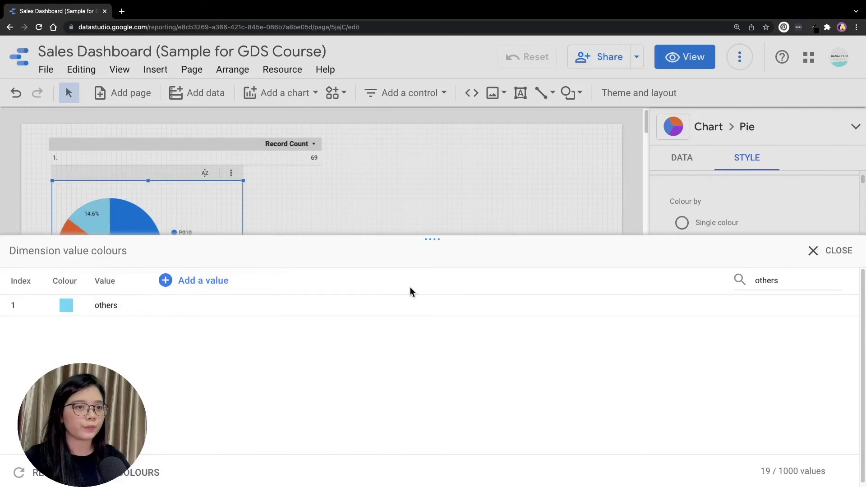
left_click(835, 251)
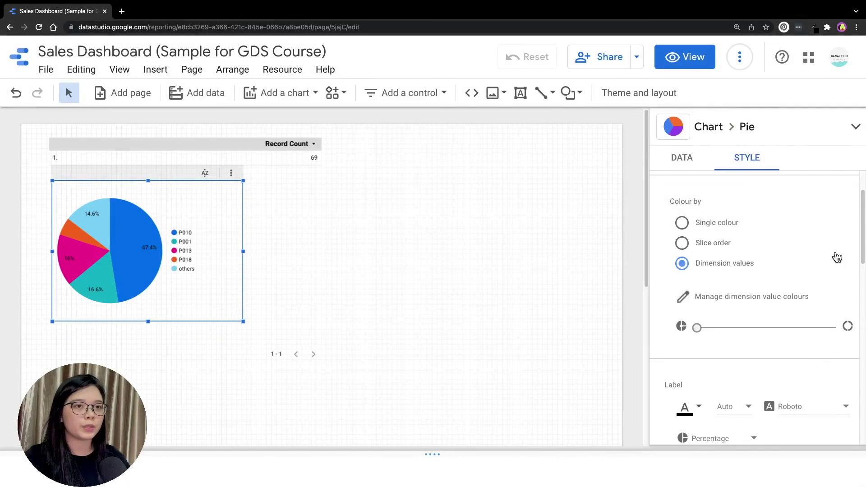
left_click(230, 250)
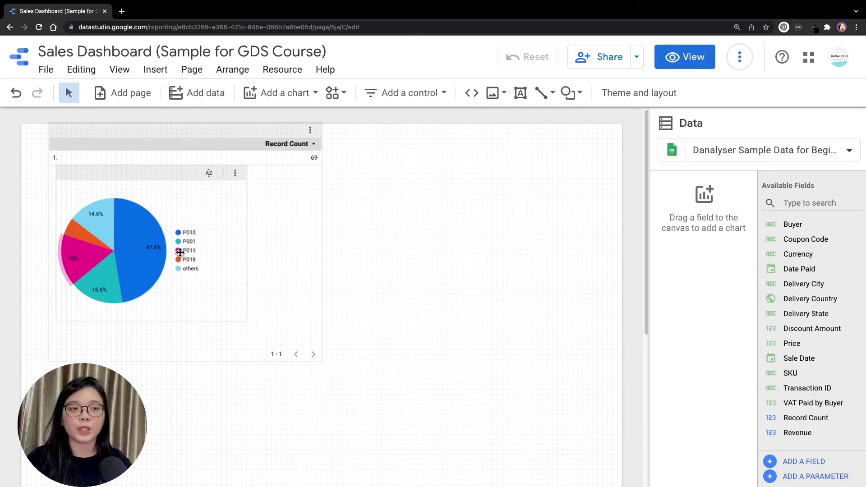
Step: Reselect the pie chart and set Colour by to Single colour in blue shades
left_click(180, 209)
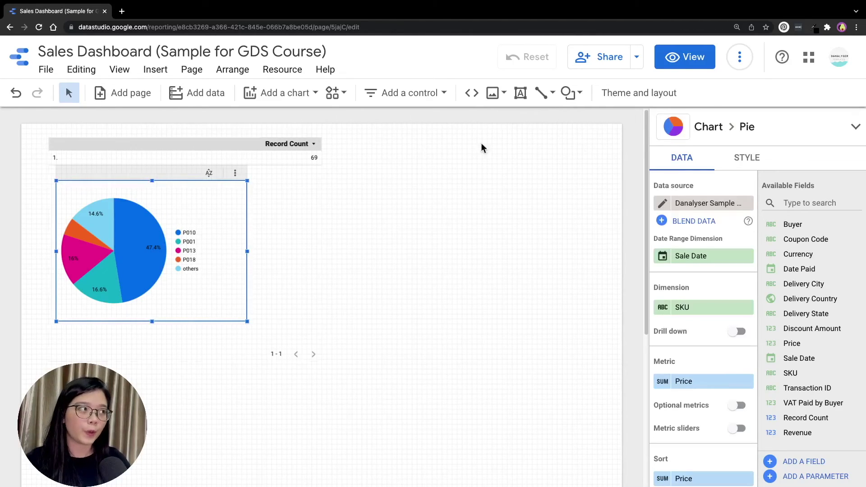
left_click(750, 160)
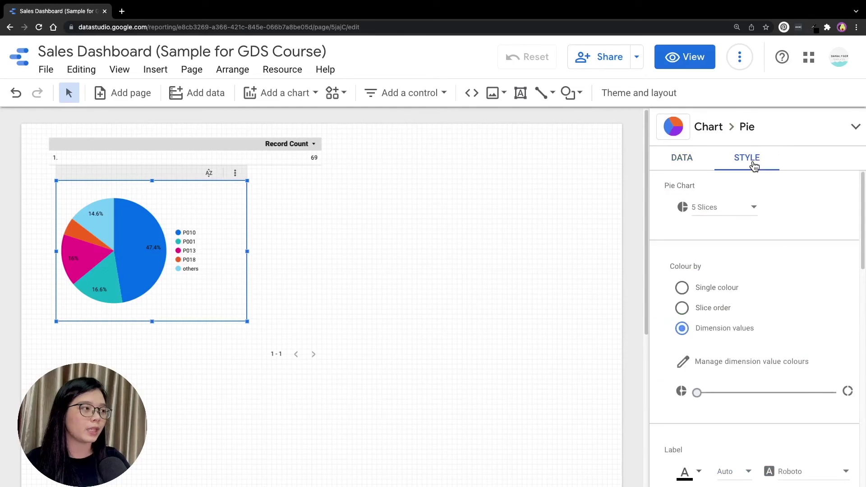
left_click(707, 289)
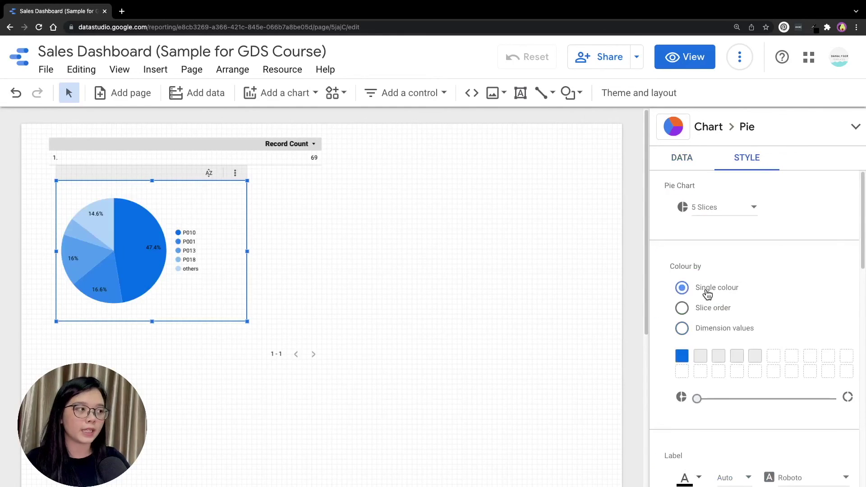
mouse_move(247, 181)
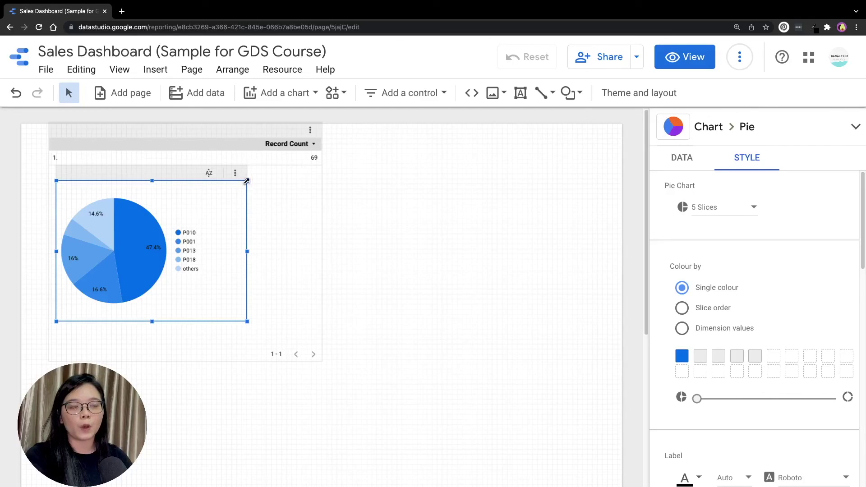
Step: Resize the pie chart wider and shorter, then move it down below the table
left_click_drag(247, 181, 209, 204)
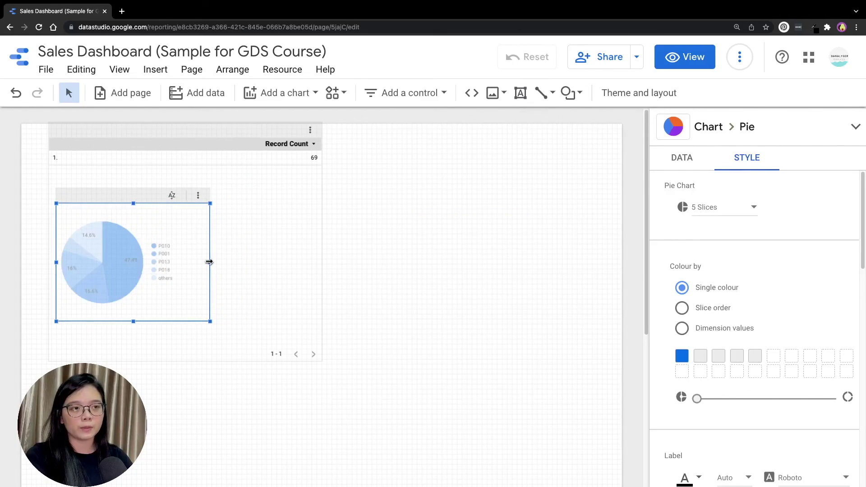
left_click_drag(209, 262, 309, 267)
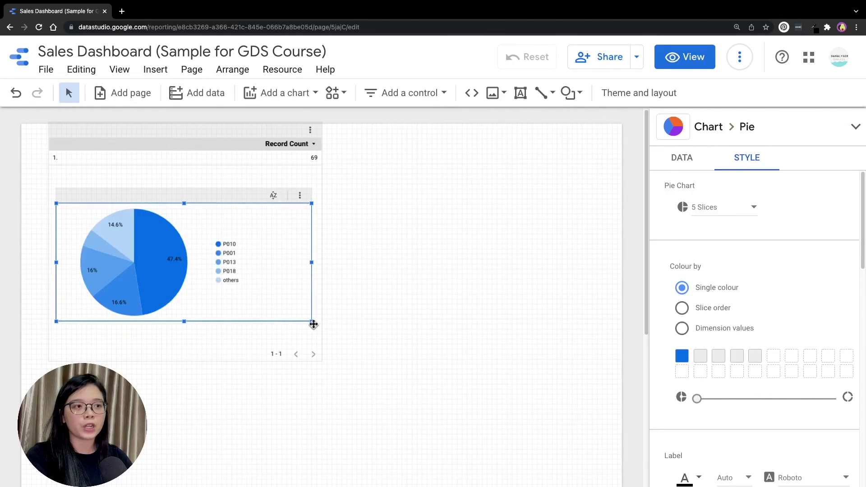
left_click_drag(312, 322, 295, 308)
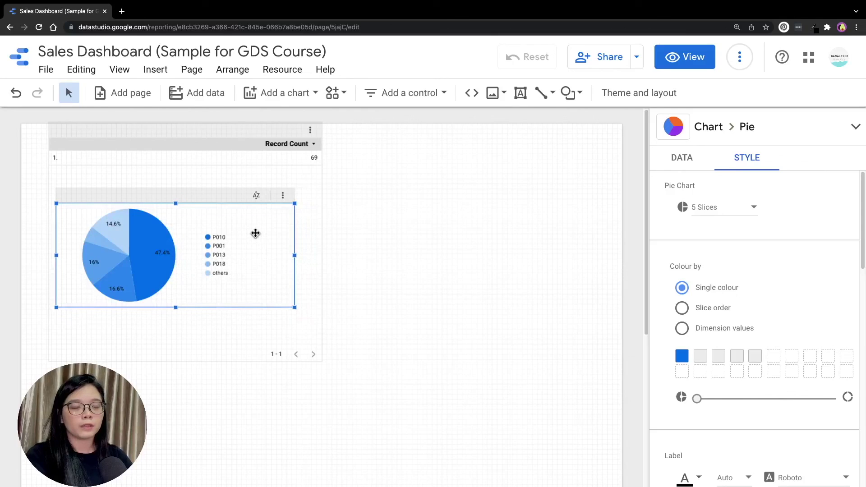
left_click_drag(254, 227, 252, 414)
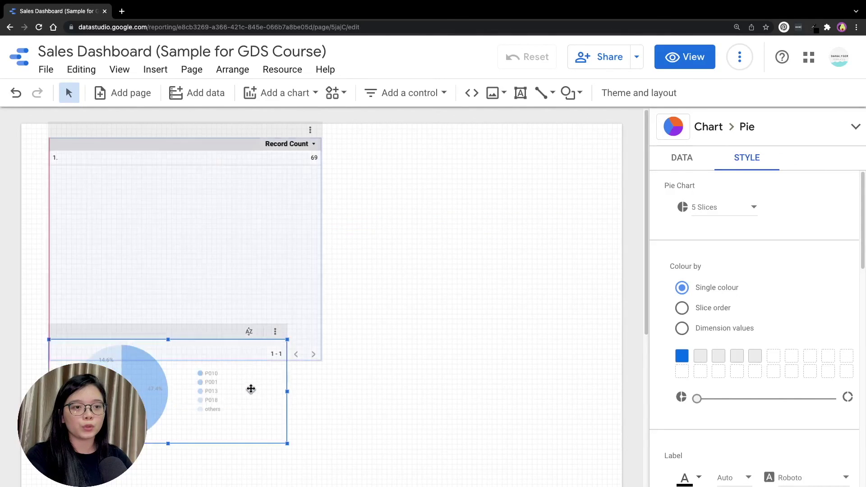
scroll(472, 273, "down", 5)
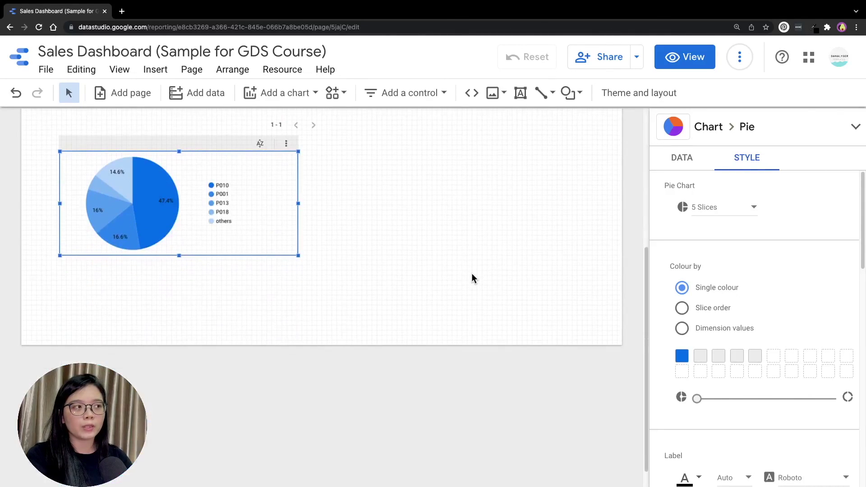
scroll(472, 273, "up", 3)
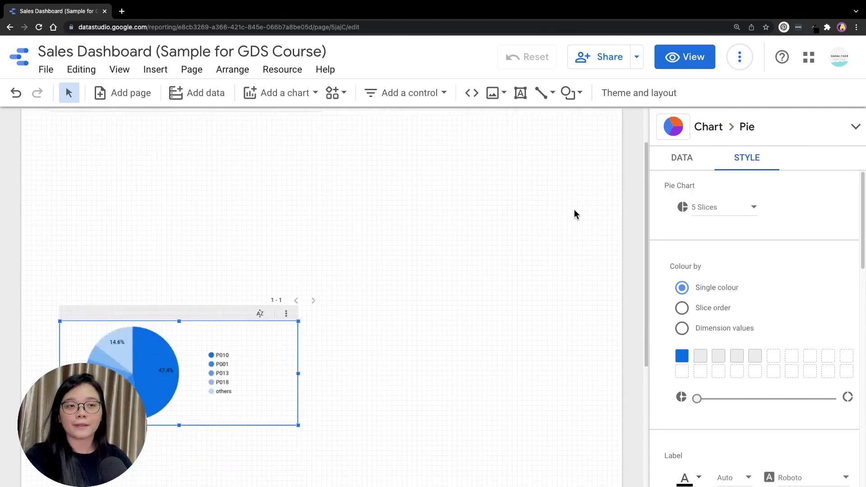